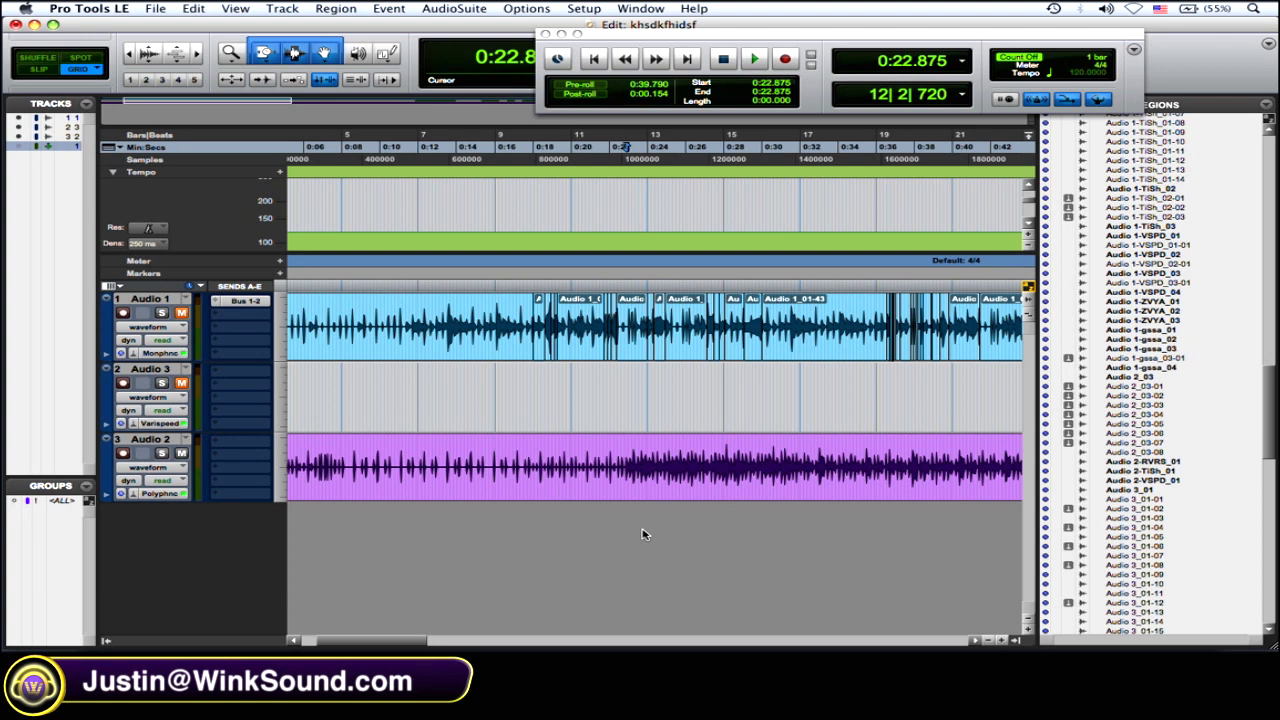
Play the session briefly from 0:22.875, then examine the Audio 2 waveform up close around bars 12 and 13
key("space")
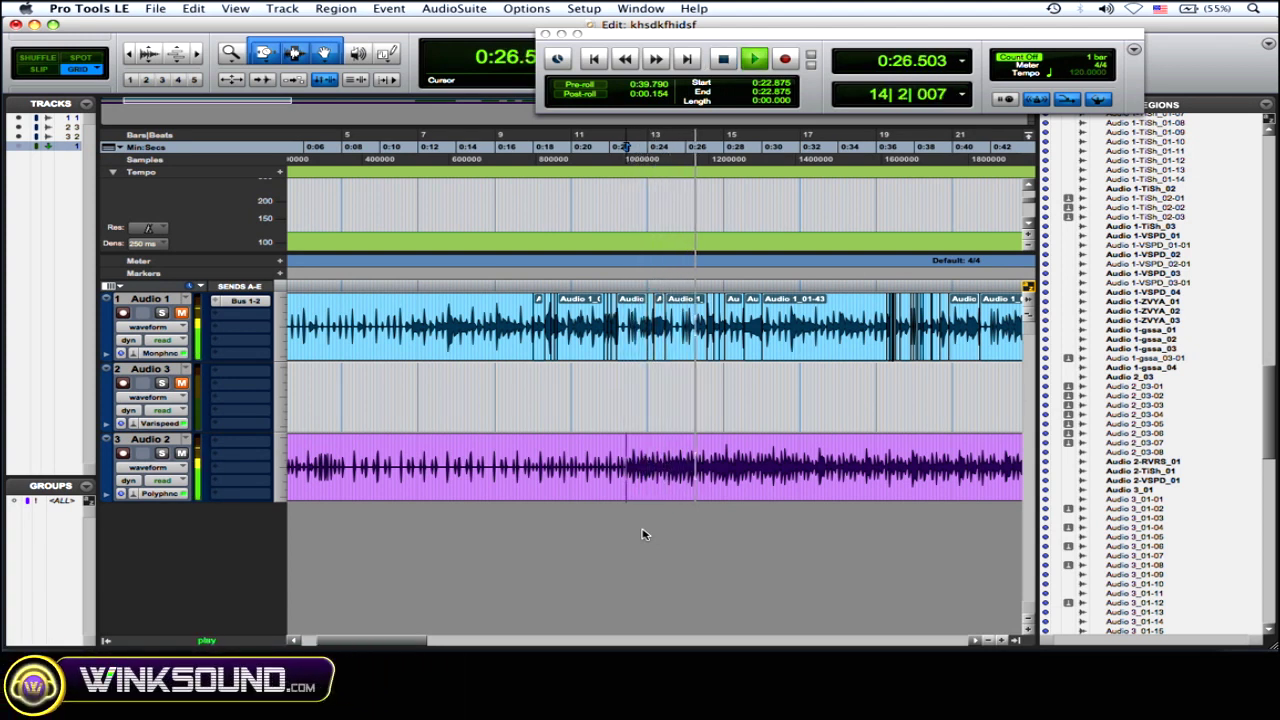
key("space")
key("super+bracketright")
key("super+bracketright")
key("super+bracketright")
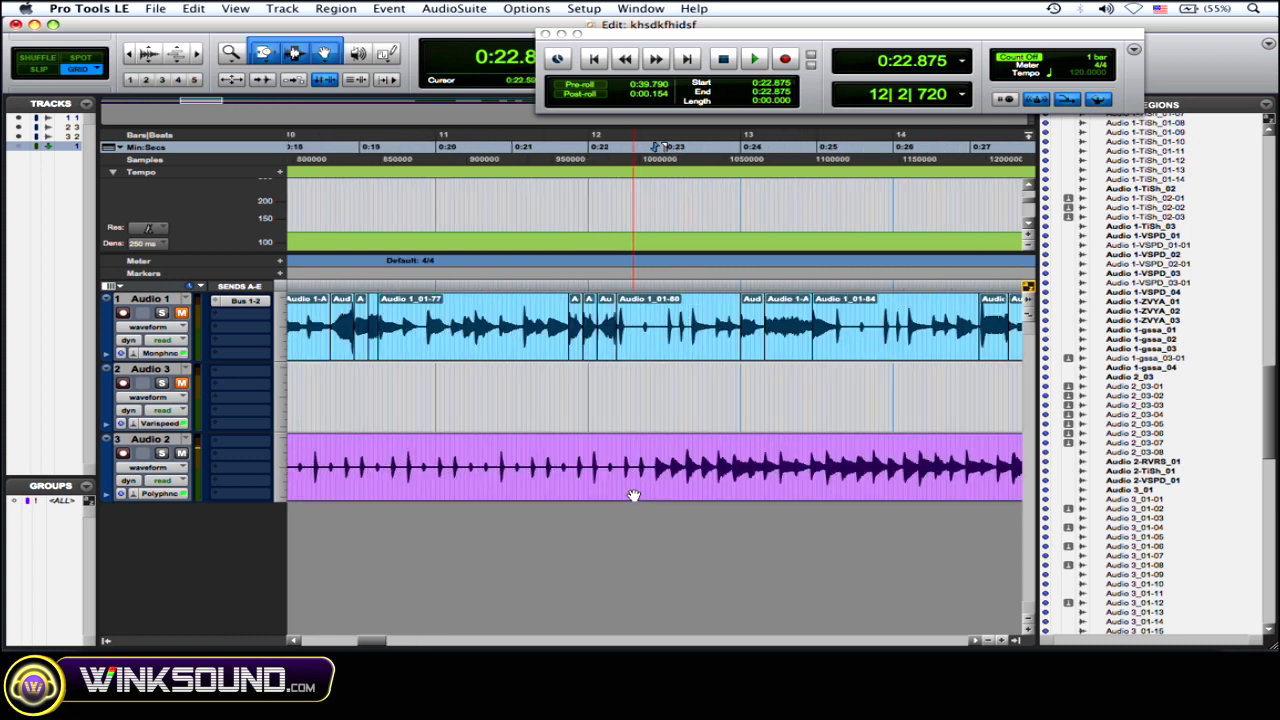
scroll(656, 497, "right", 2)
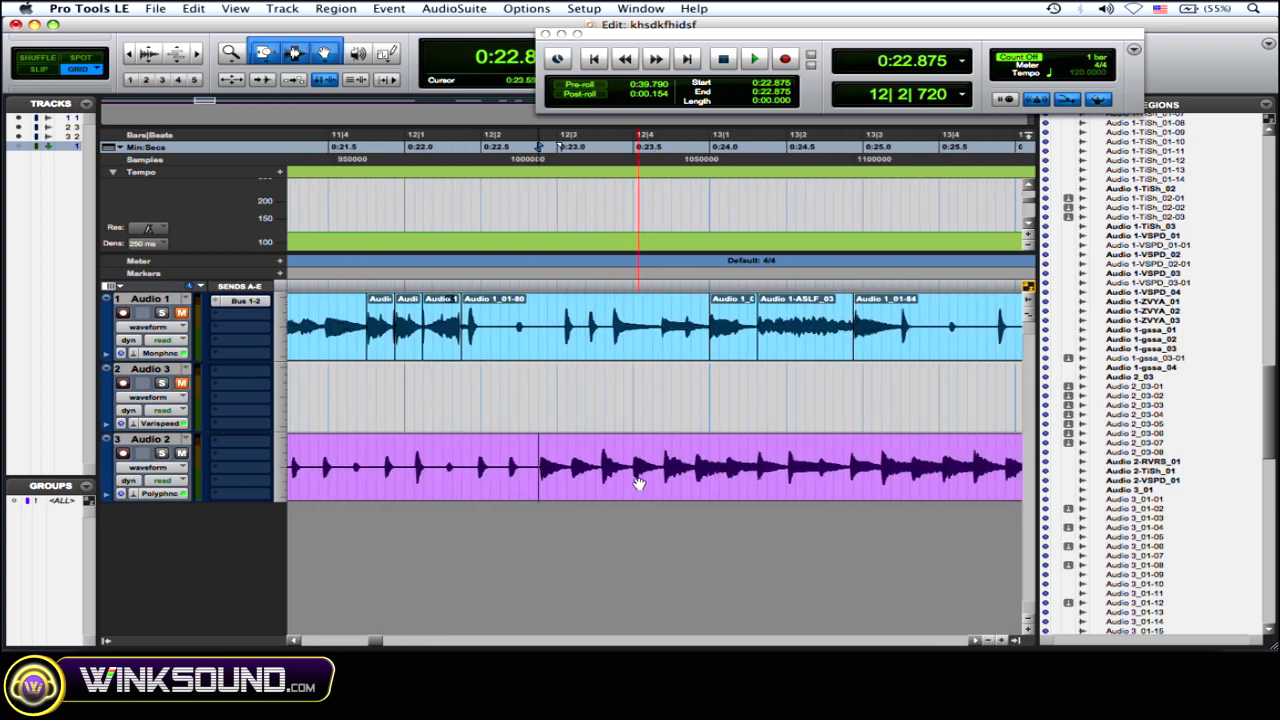
key("super+bracketright")
scroll(645, 484, "right", 5)
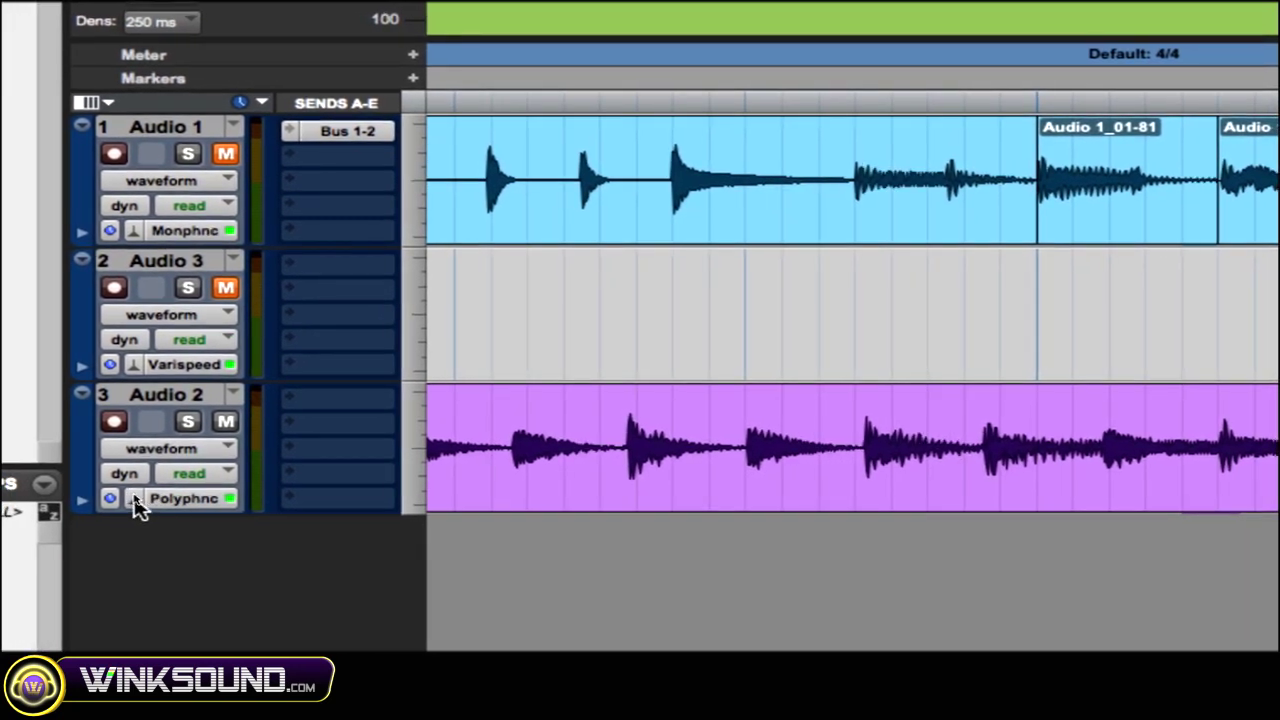
Reselect Polyphonic Elastic Audio for Audio 2 and show the track in analysis view to examine its transient markers
left_click(95, 497)
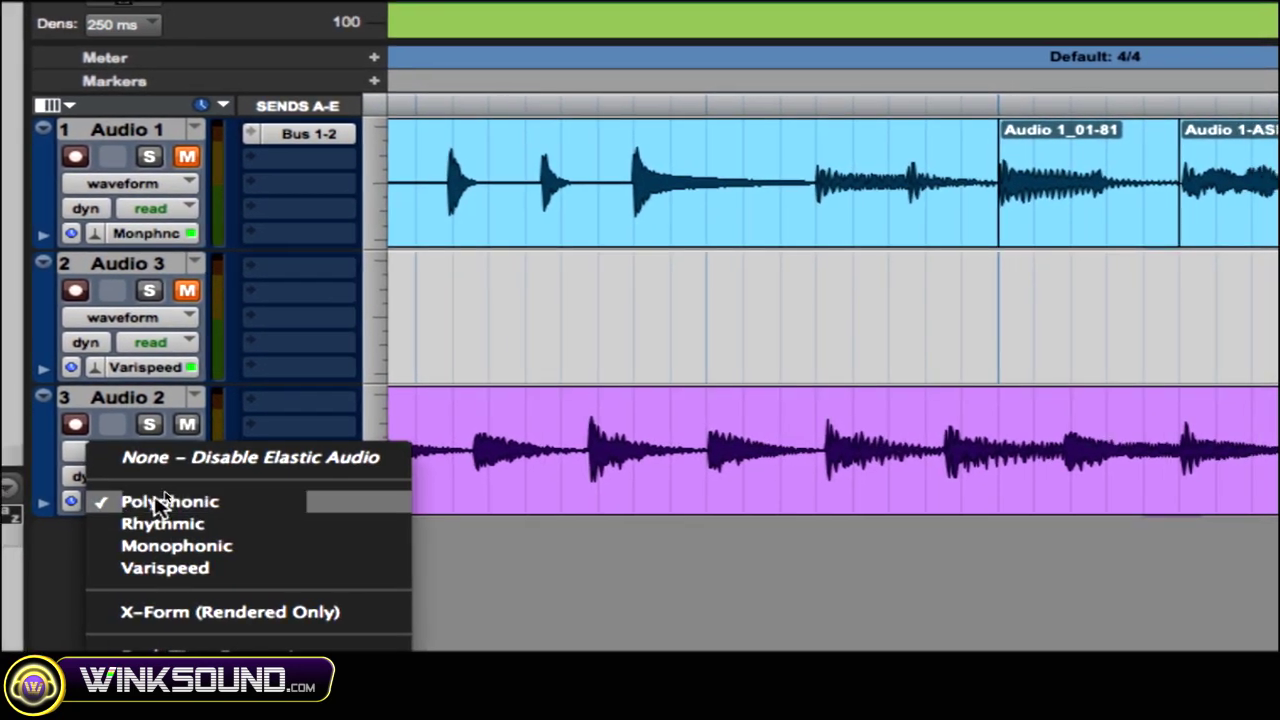
left_click(150, 500)
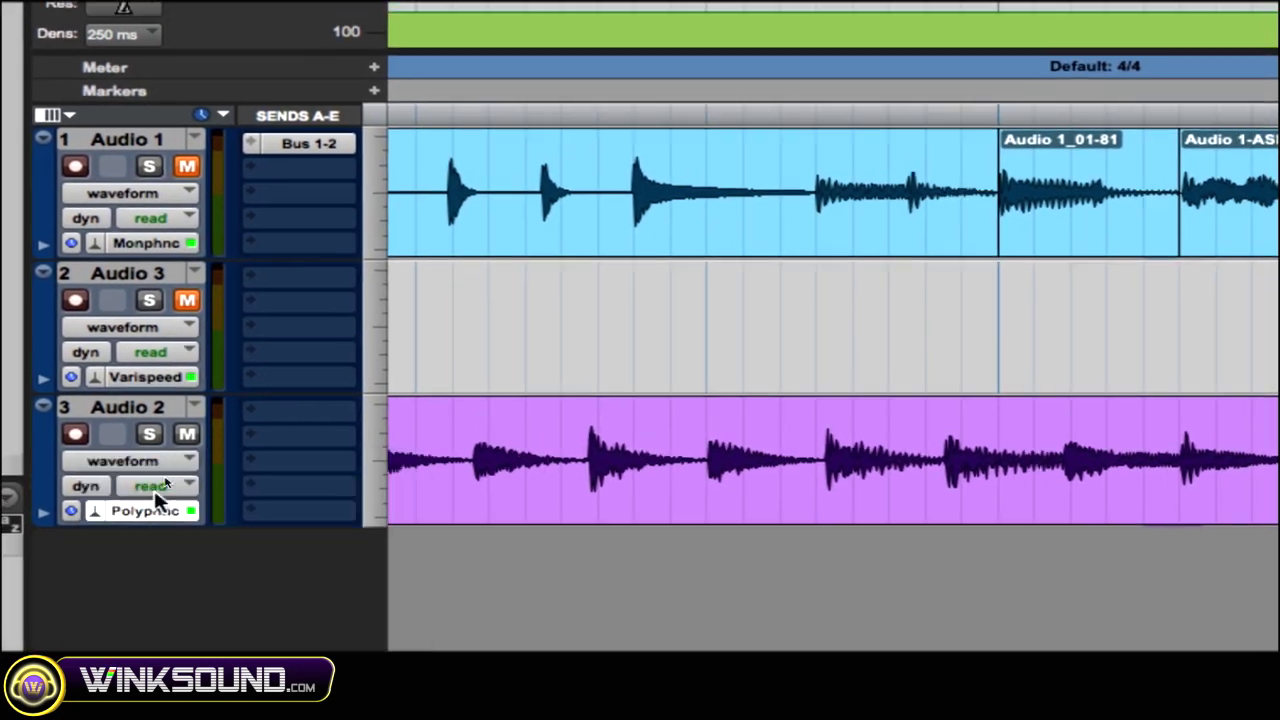
left_click(160, 487)
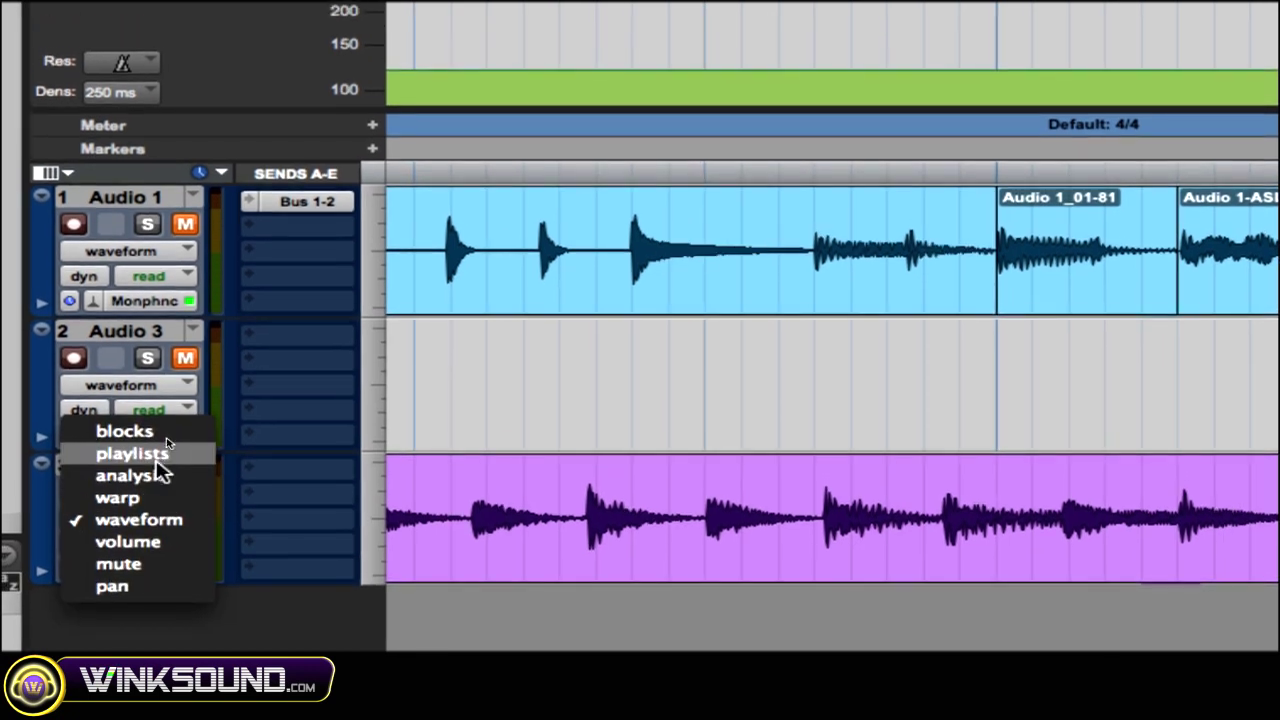
left_click(157, 468)
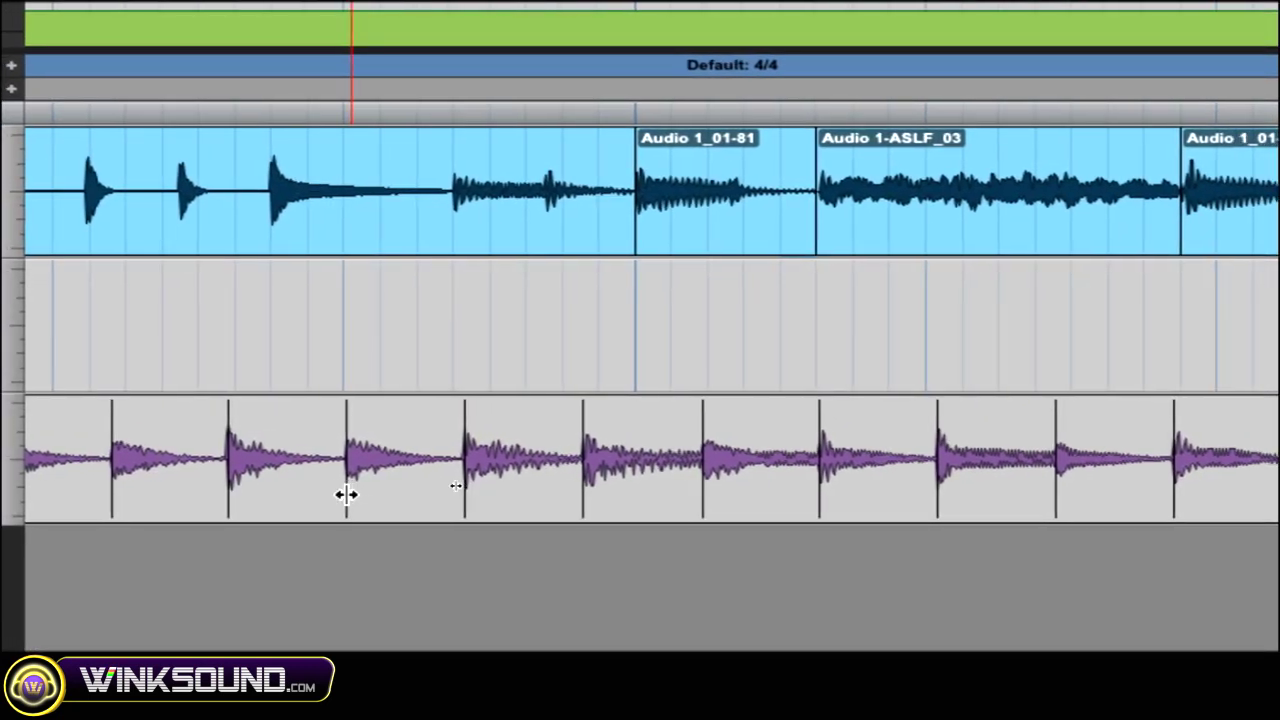
mouse_move(347, 495)
left_mouse_down()
mouse_move(319, 496)
mouse_move(347, 496)
left_mouse_up()
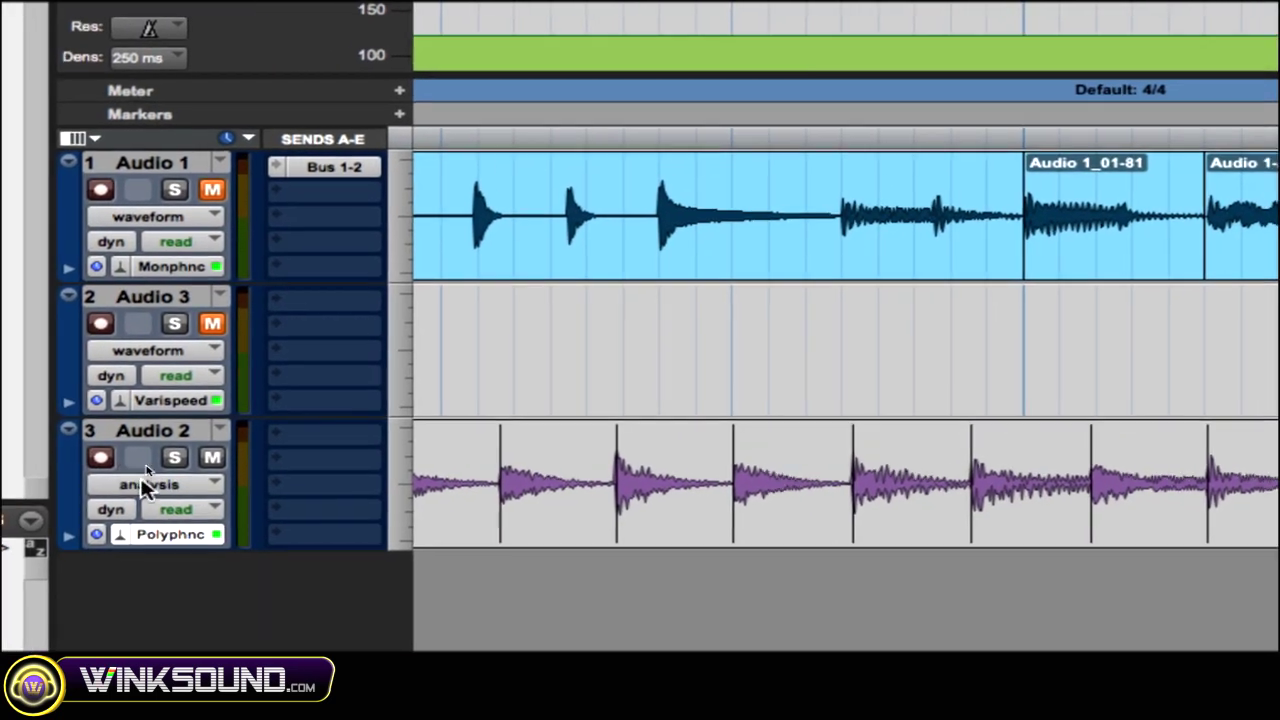
Show Audio 2 in warp view and add warp markers on the transients around 13|2
left_click(143, 485)
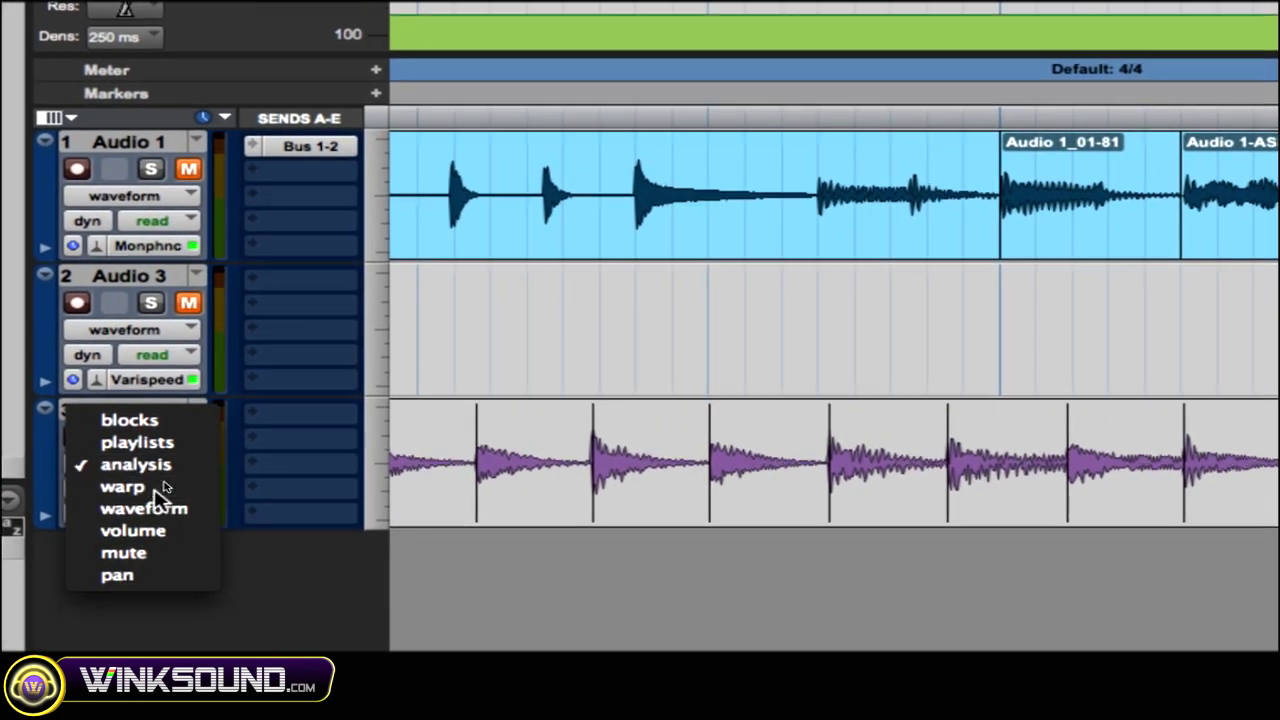
left_click(135, 504)
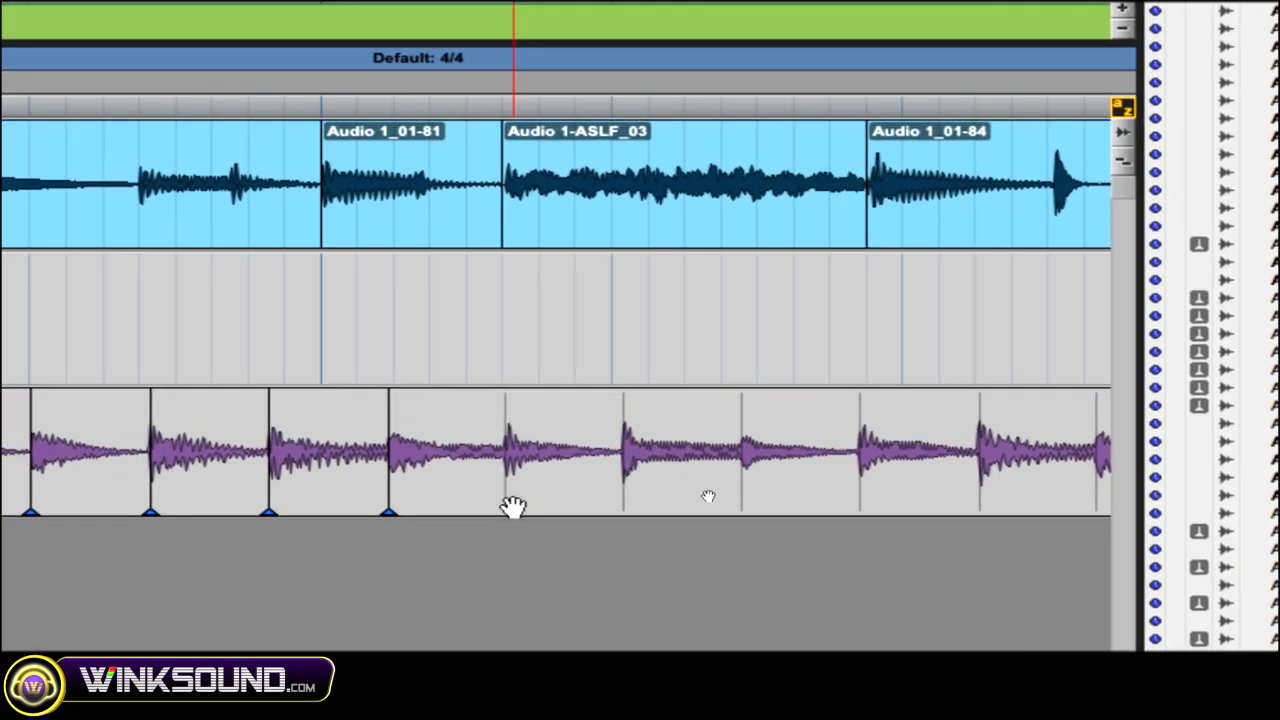
double_click(509, 503)
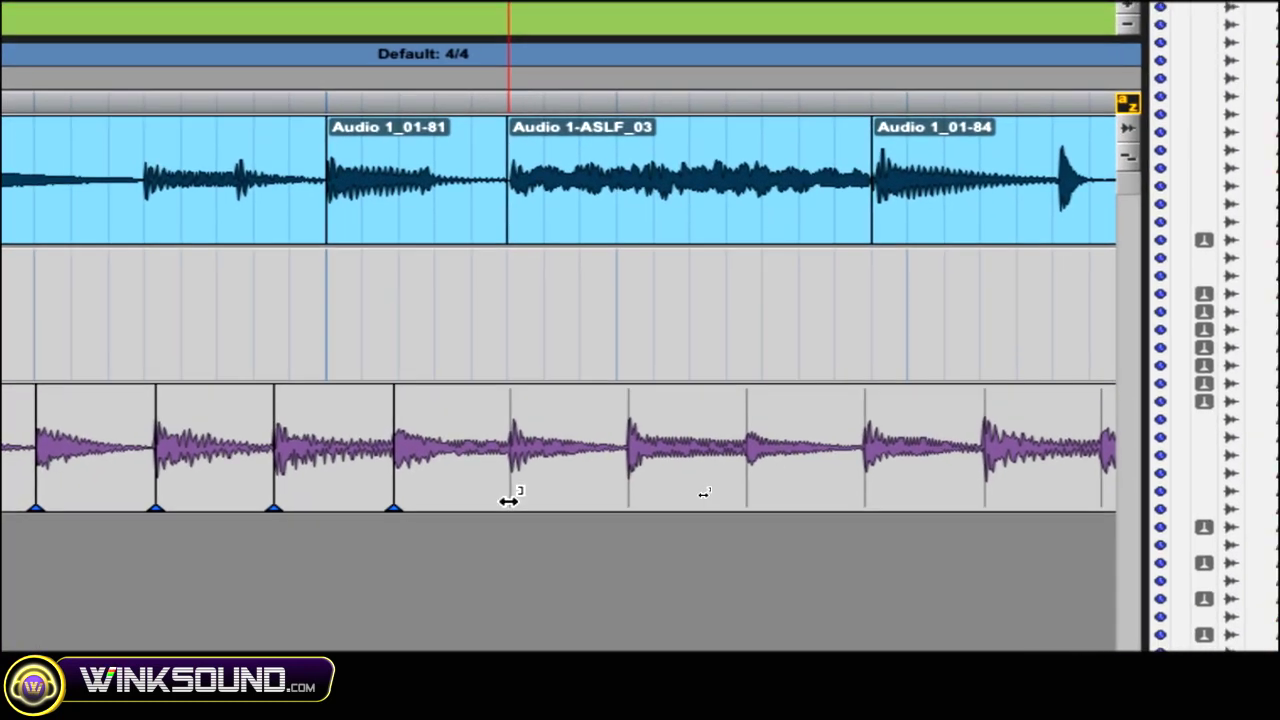
double_click(551, 499)
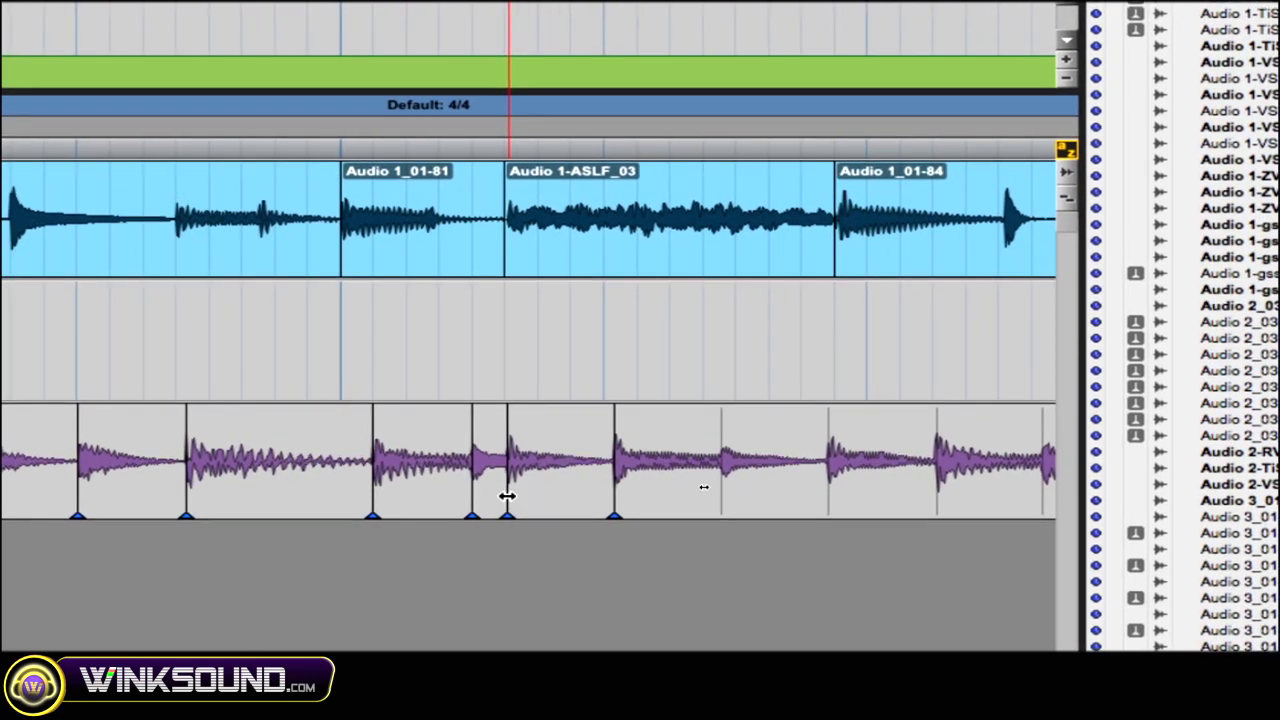
Shift the Audio 2 warp markers before 13|2 later in time, bunching the short notes together and stretching the long note ahead of them
left_click_drag(530, 494, 628, 493)
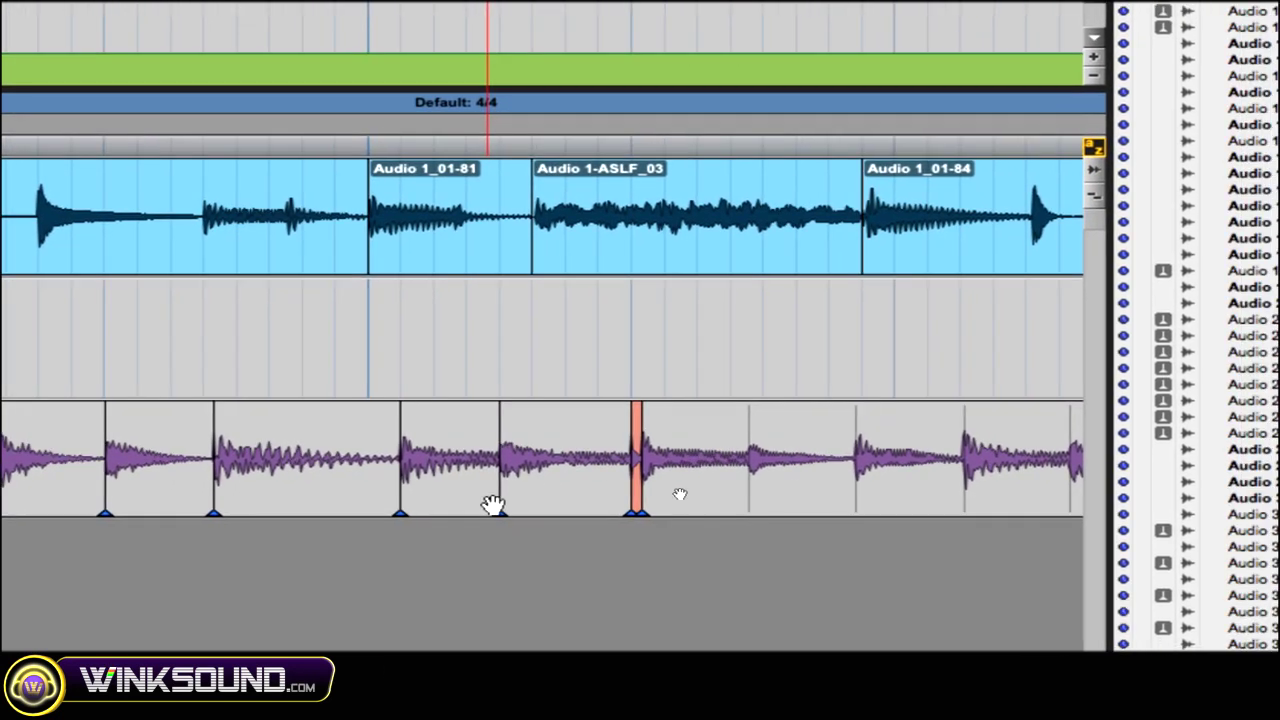
left_click_drag(501, 496, 608, 492)
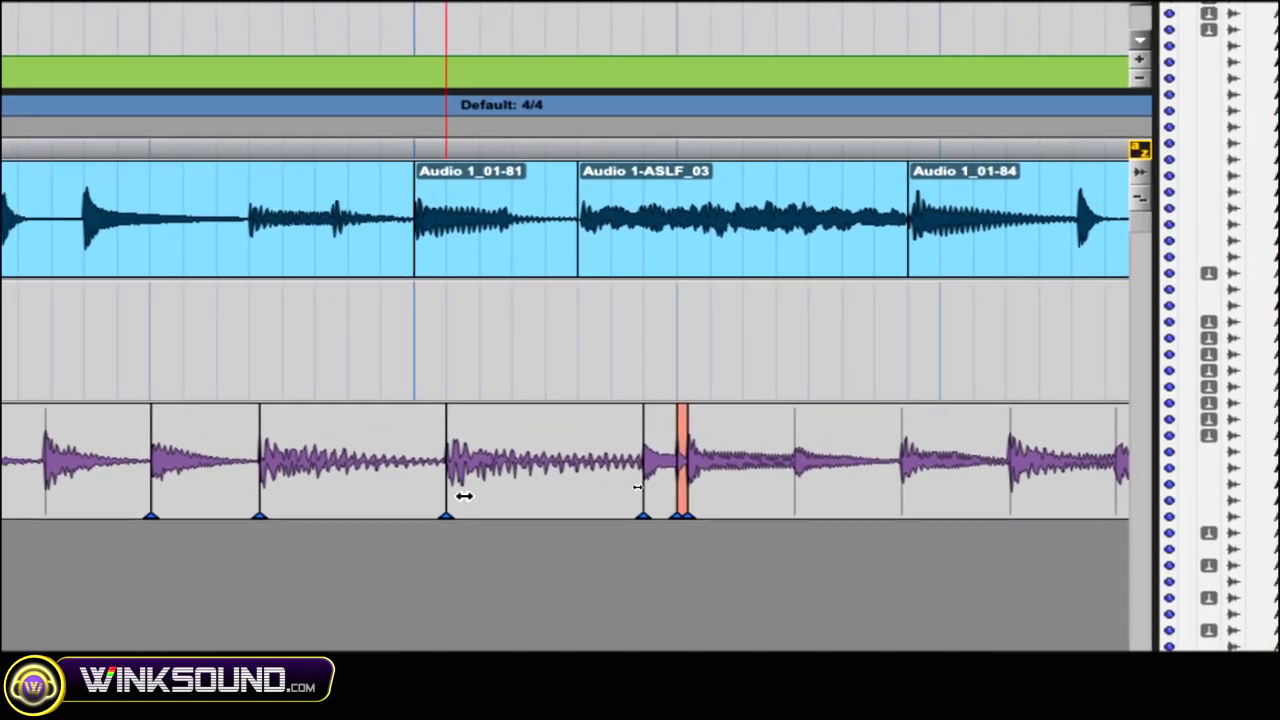
left_click_drag(489, 496, 555, 496)
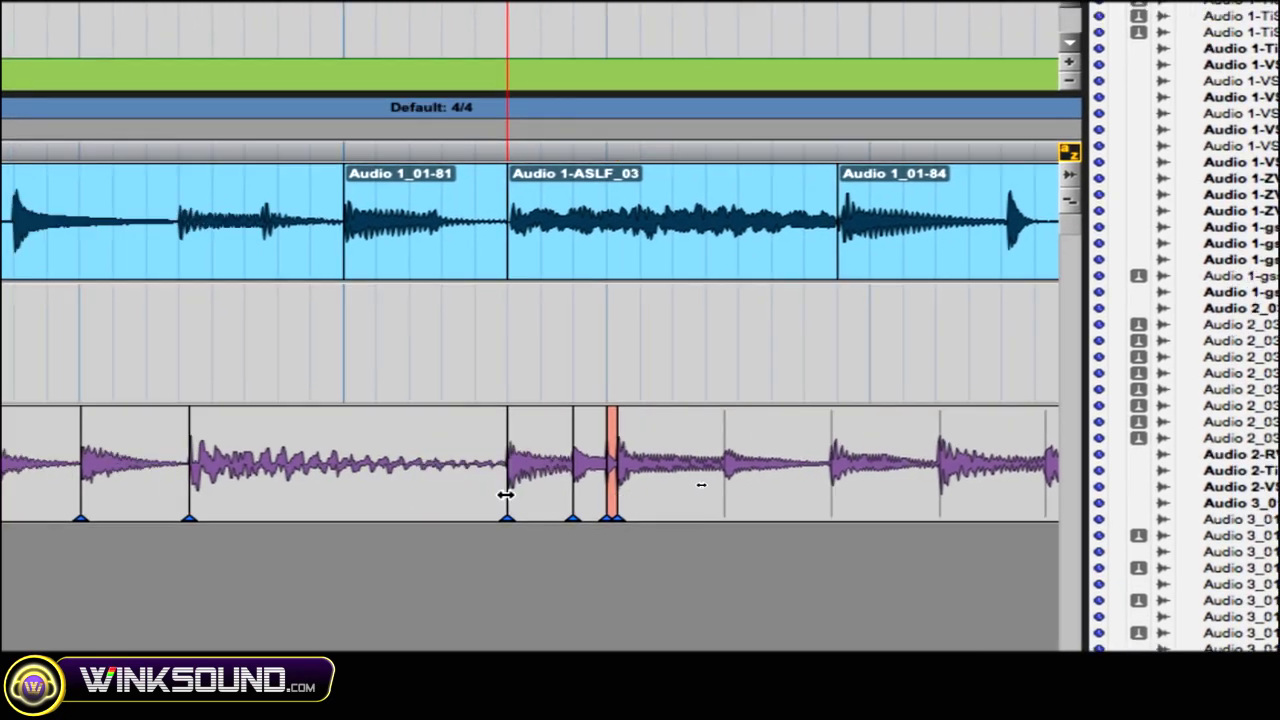
left_click_drag(506, 496, 569, 496)
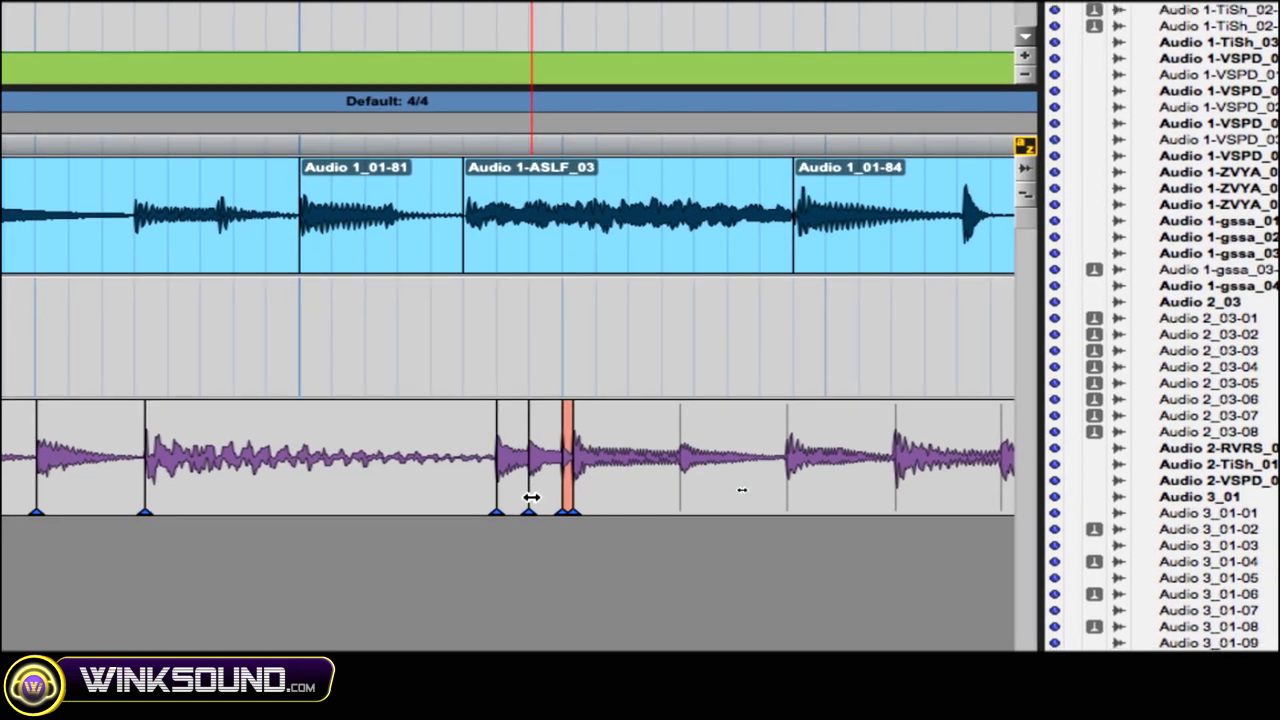
double_click(528, 497)
left_click_drag(498, 497, 565, 500)
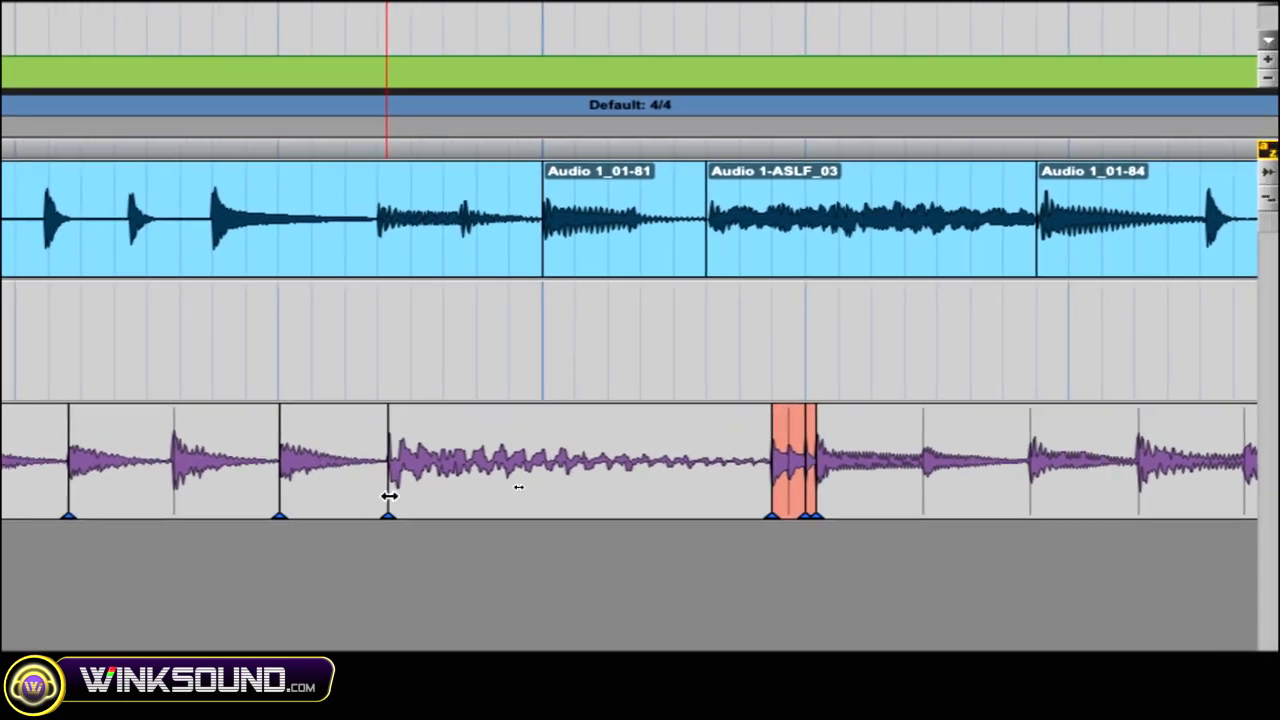
Shift the Audio 2 warp markers around 12|4 earlier in time, stretching the long note's start back to about 12|3|720
left_click_drag(389, 496, 287, 486)
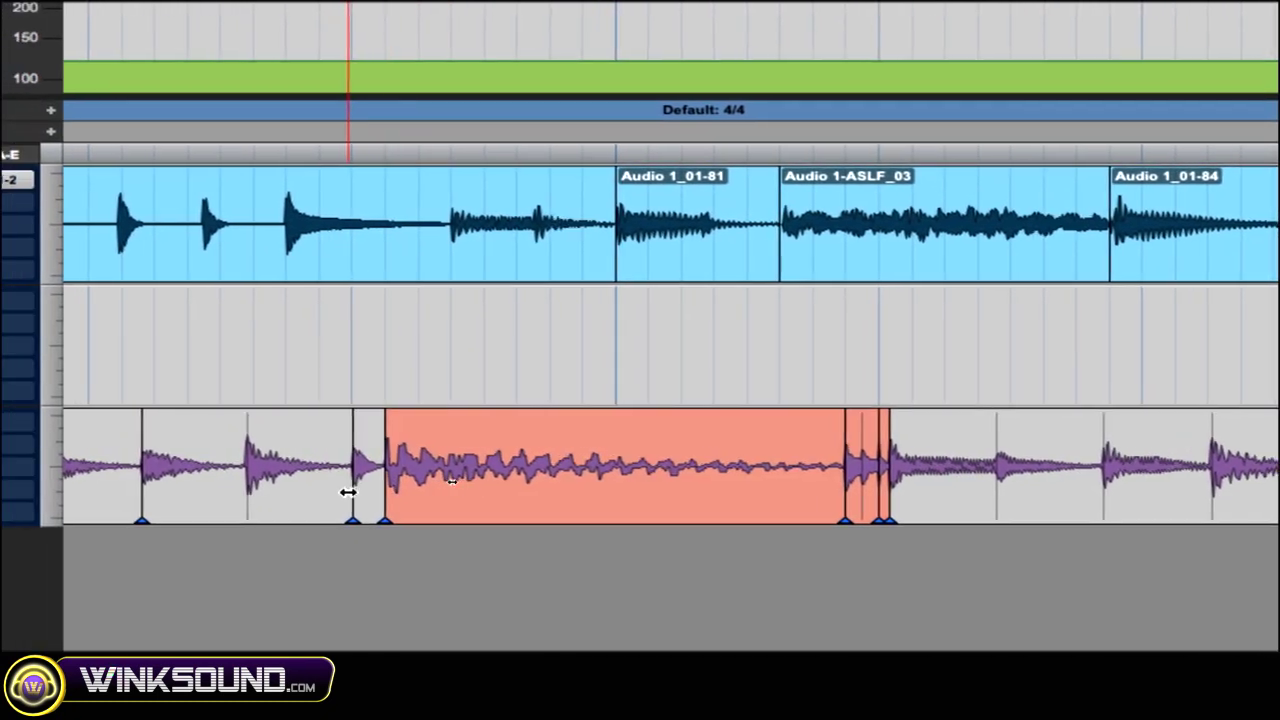
left_click(348, 492)
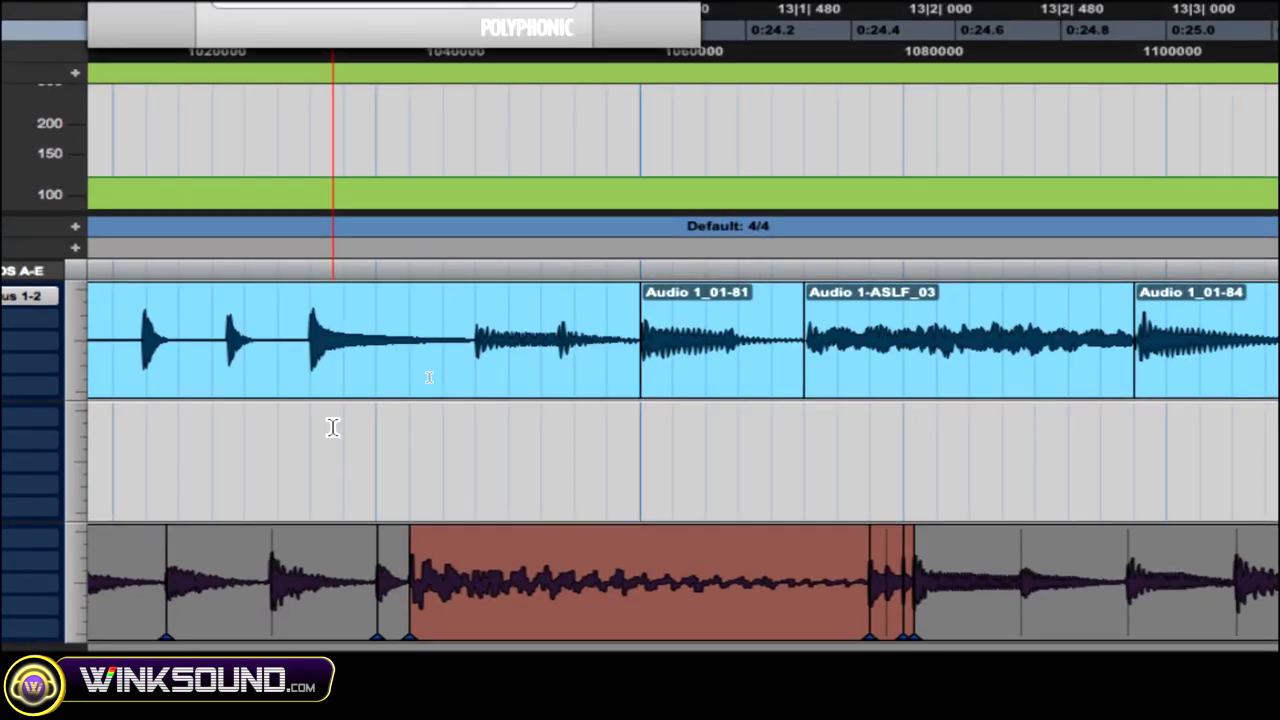
left_click(328, 322)
left_click_drag(351, 492, 252, 488)
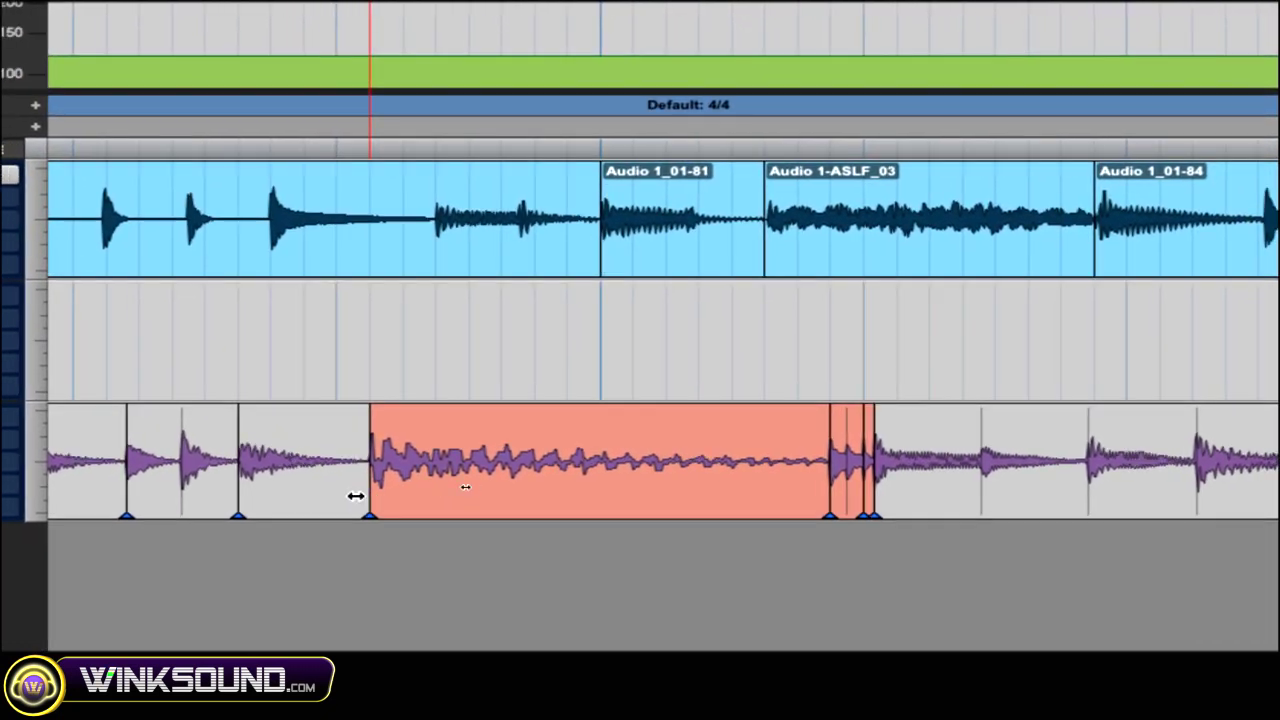
left_click_drag(355, 495, 256, 489)
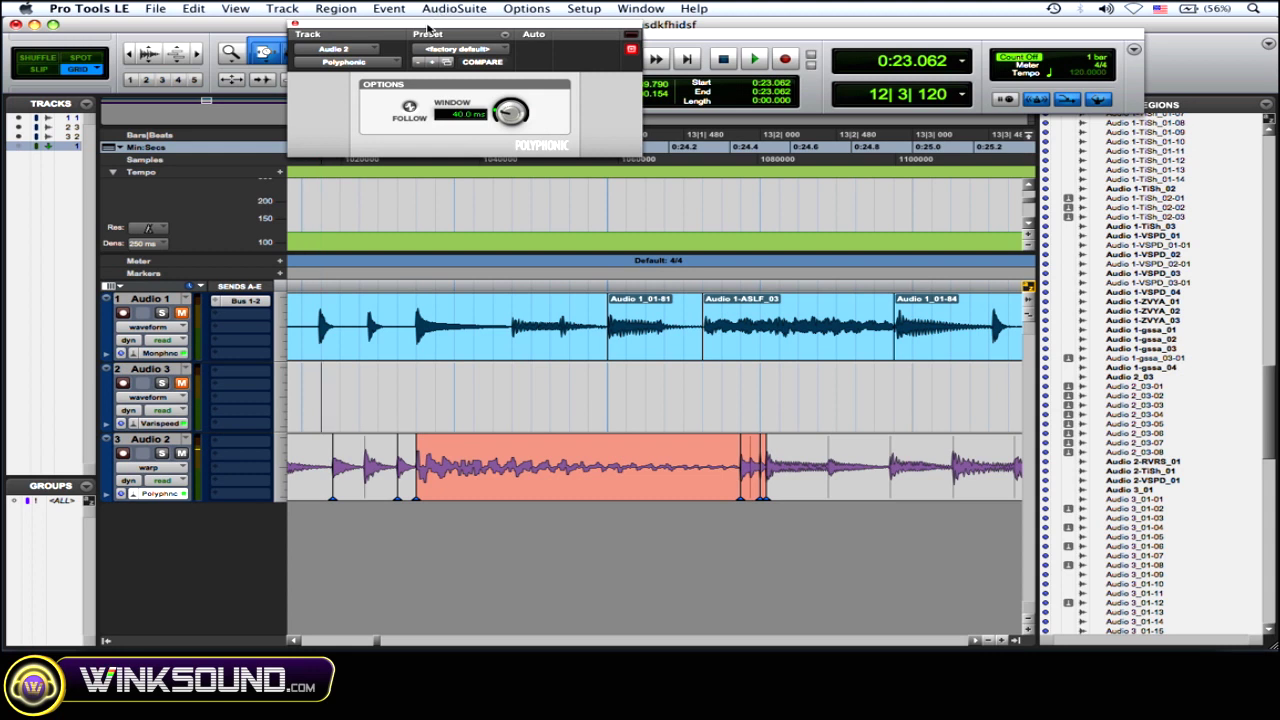
Close the Polyphonic settings window and change Audio 2's Elastic Audio algorithm to Rhythmic
left_click_drag(427, 30, 407, 122)
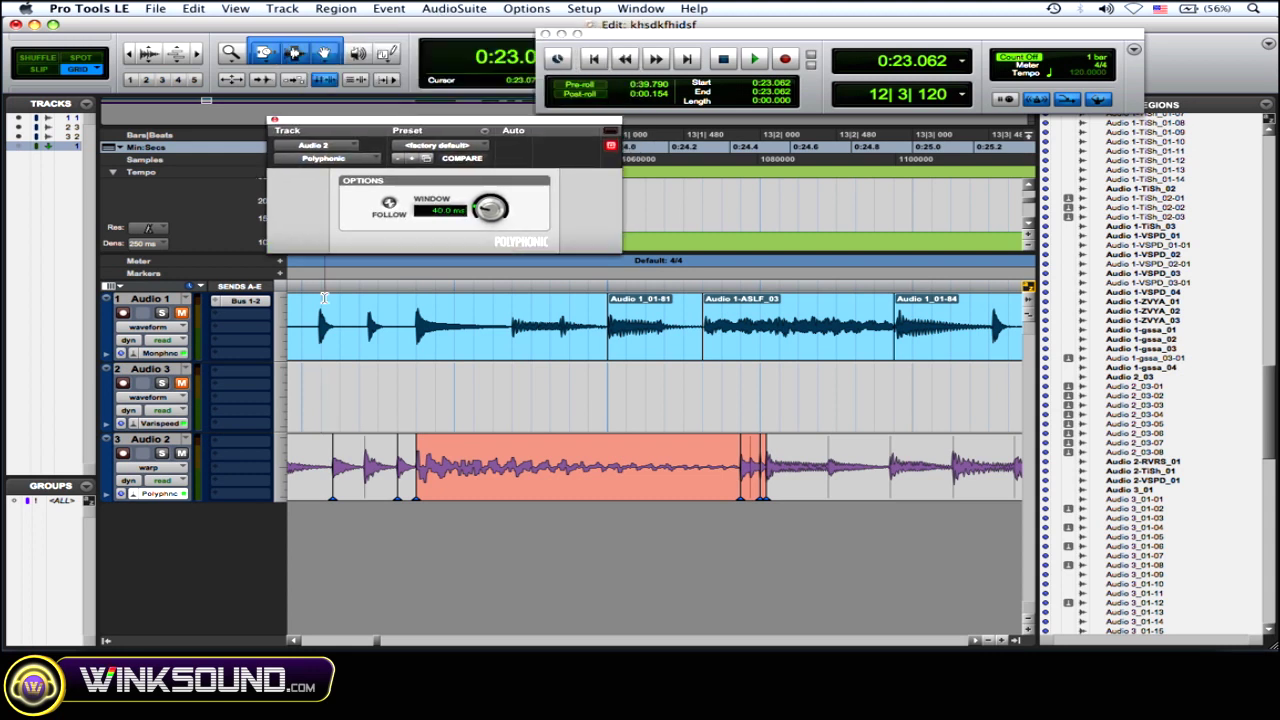
left_click(150, 495)
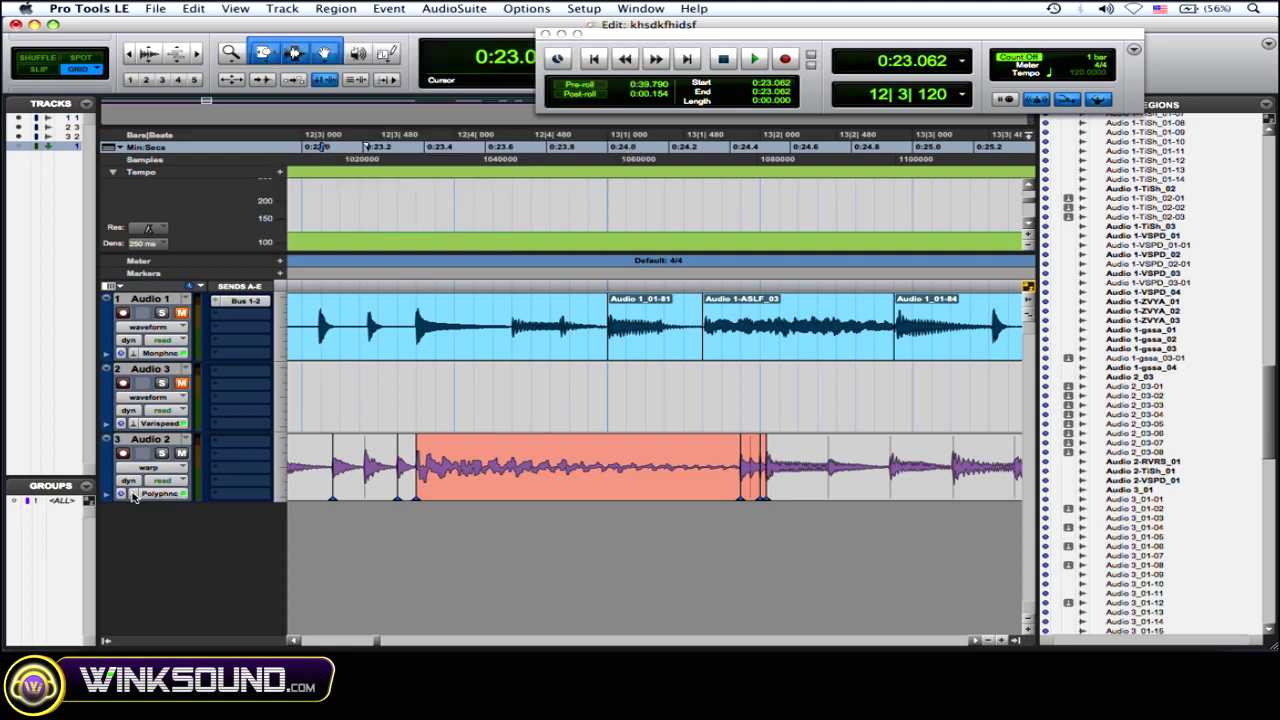
left_click(135, 497)
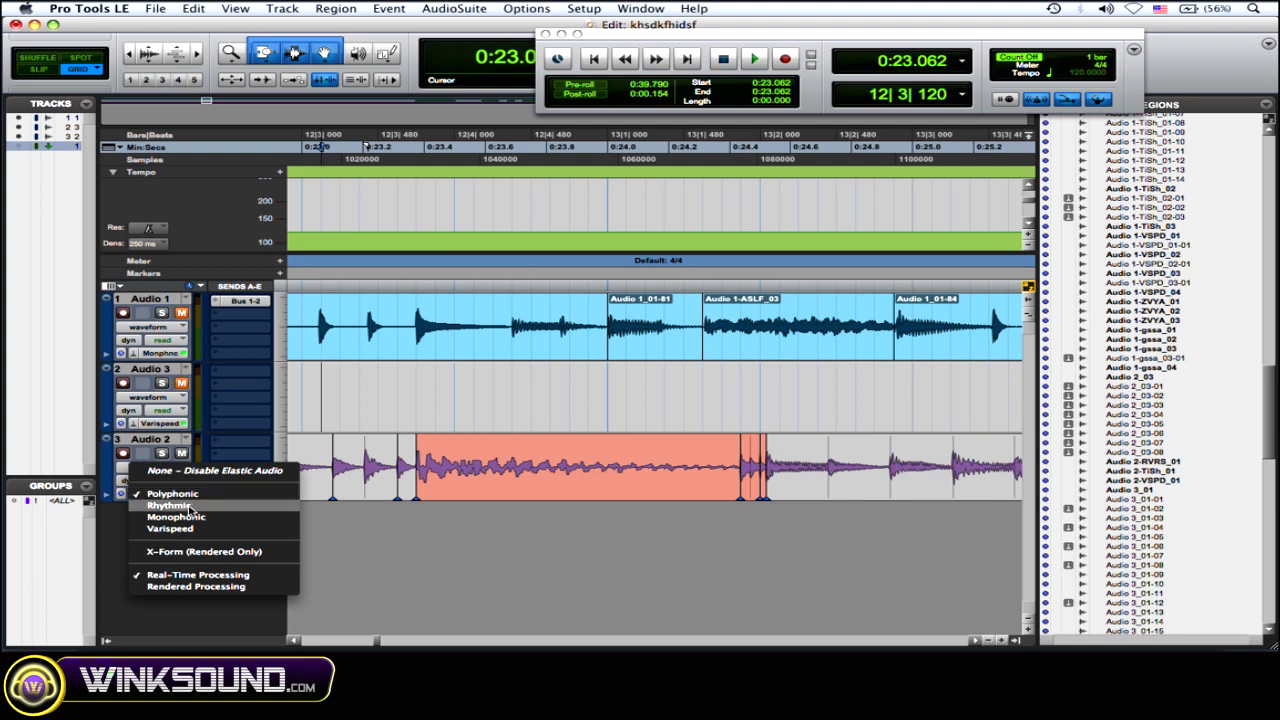
left_click(168, 505)
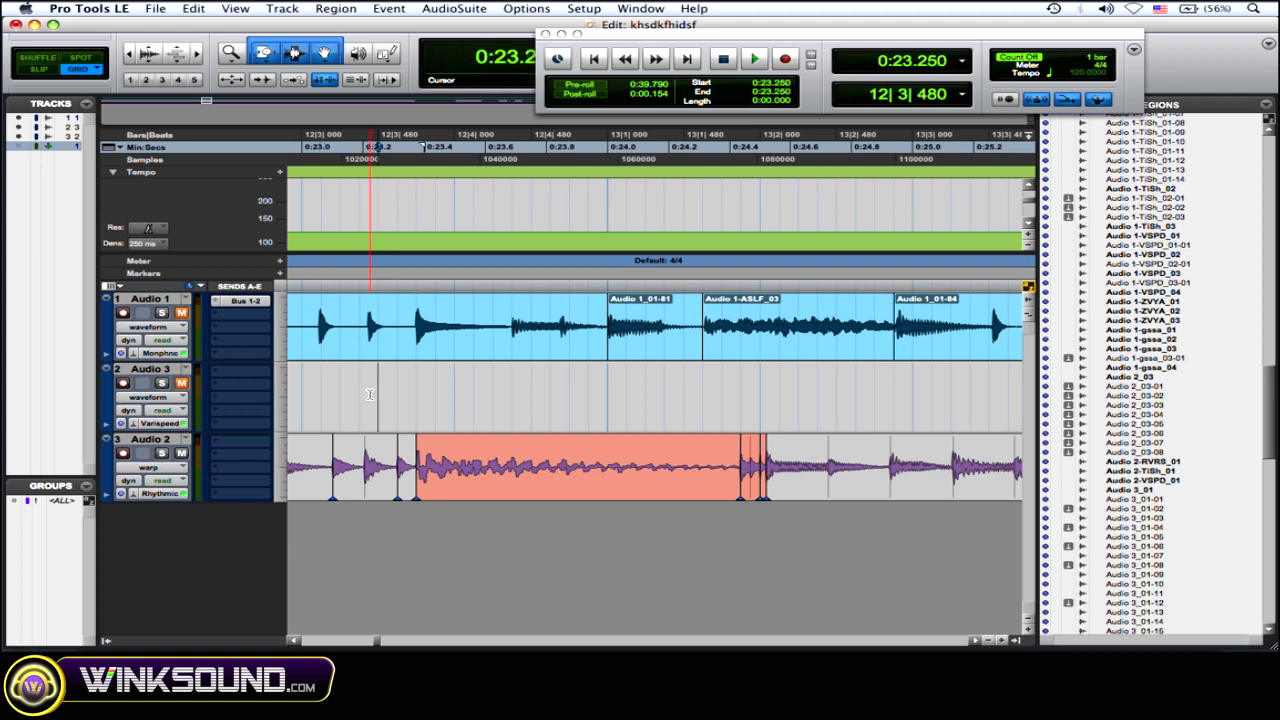
Play the warped section from 0:23.250 to hear how the stretched notes sound
key("space")
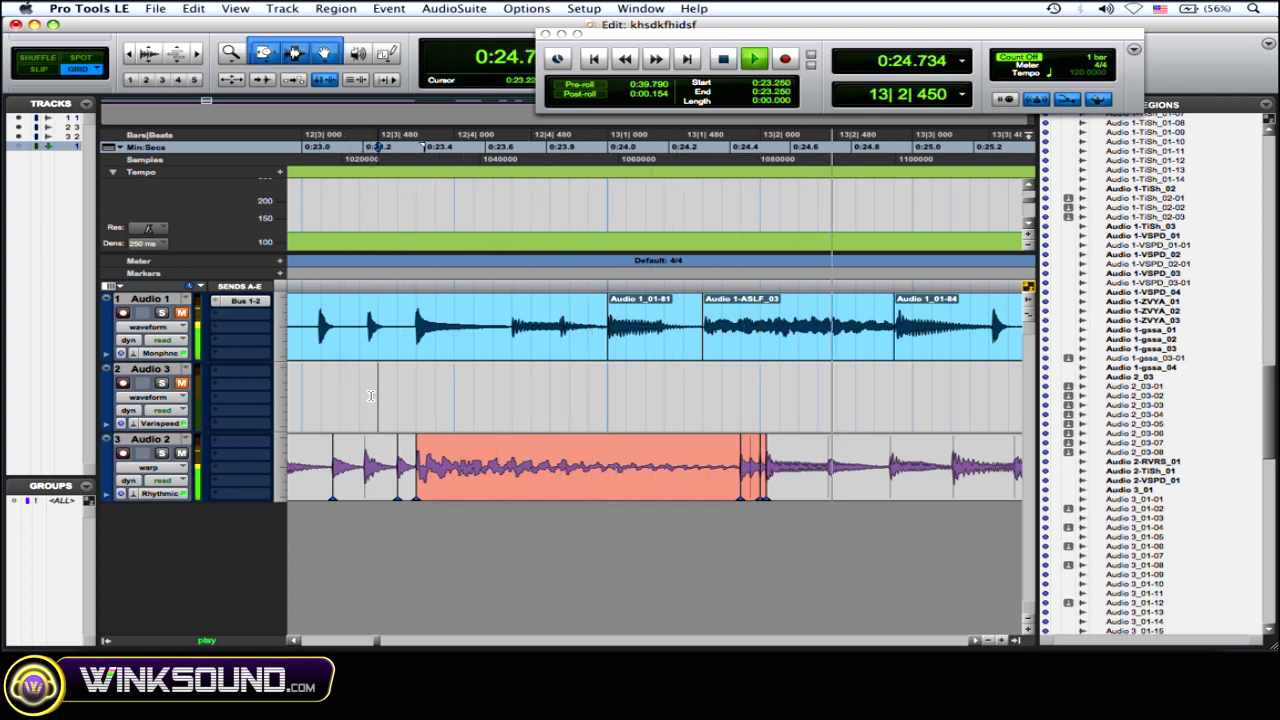
key("space")
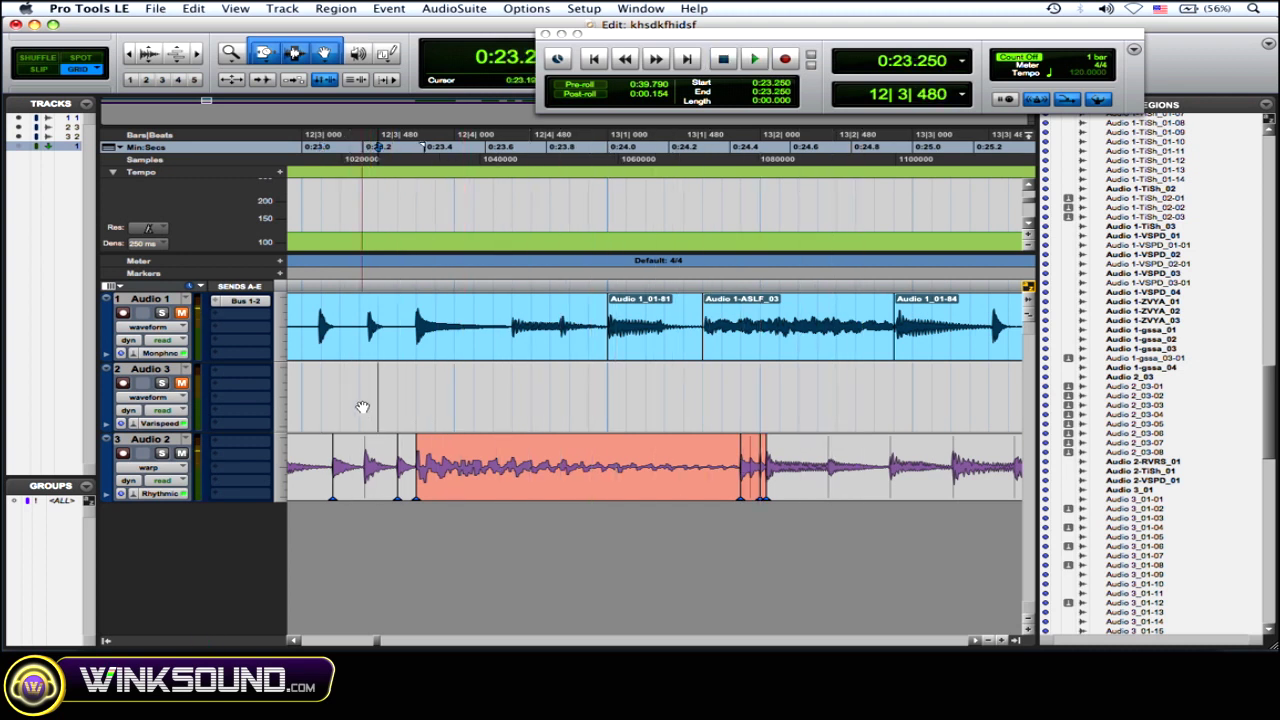
scroll(362, 407, "left", 3)
scroll(493, 424, "right", 1)
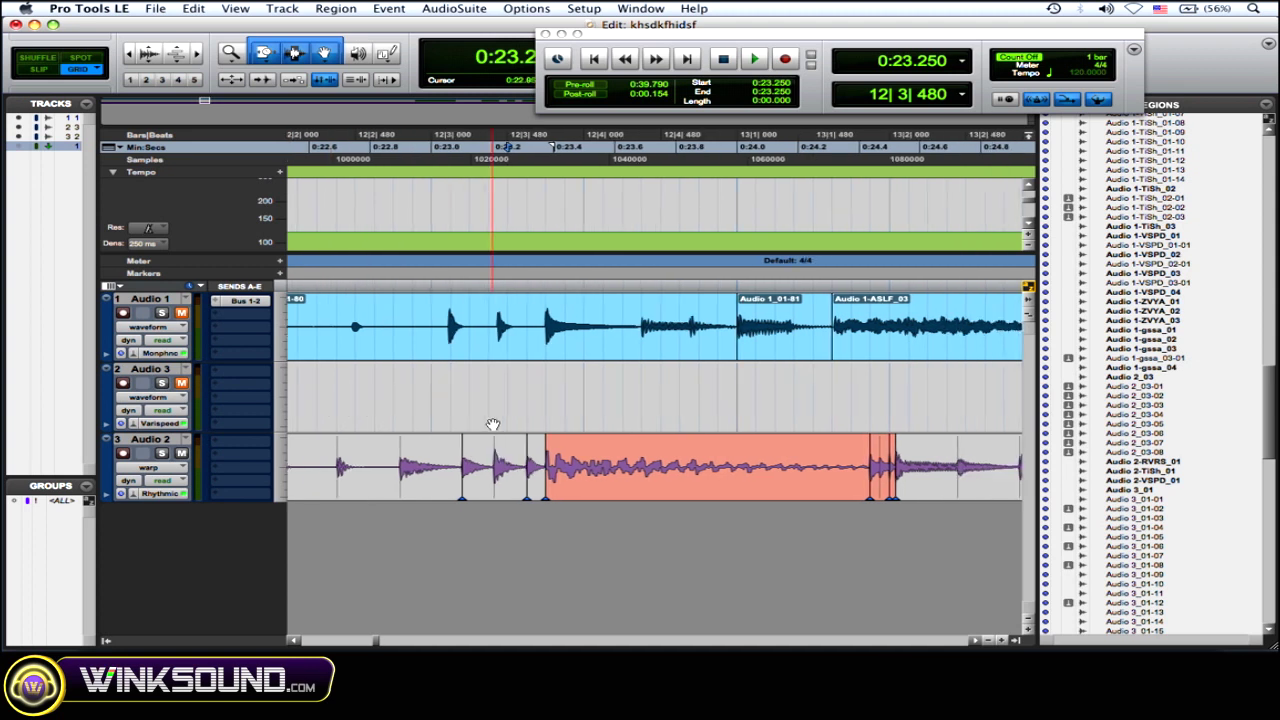
Return Audio 2 to waveform view and separate the overstretched red section from 0:23.375 to 0:24.562 into its own region
left_click(168, 476)
left_click(165, 462)
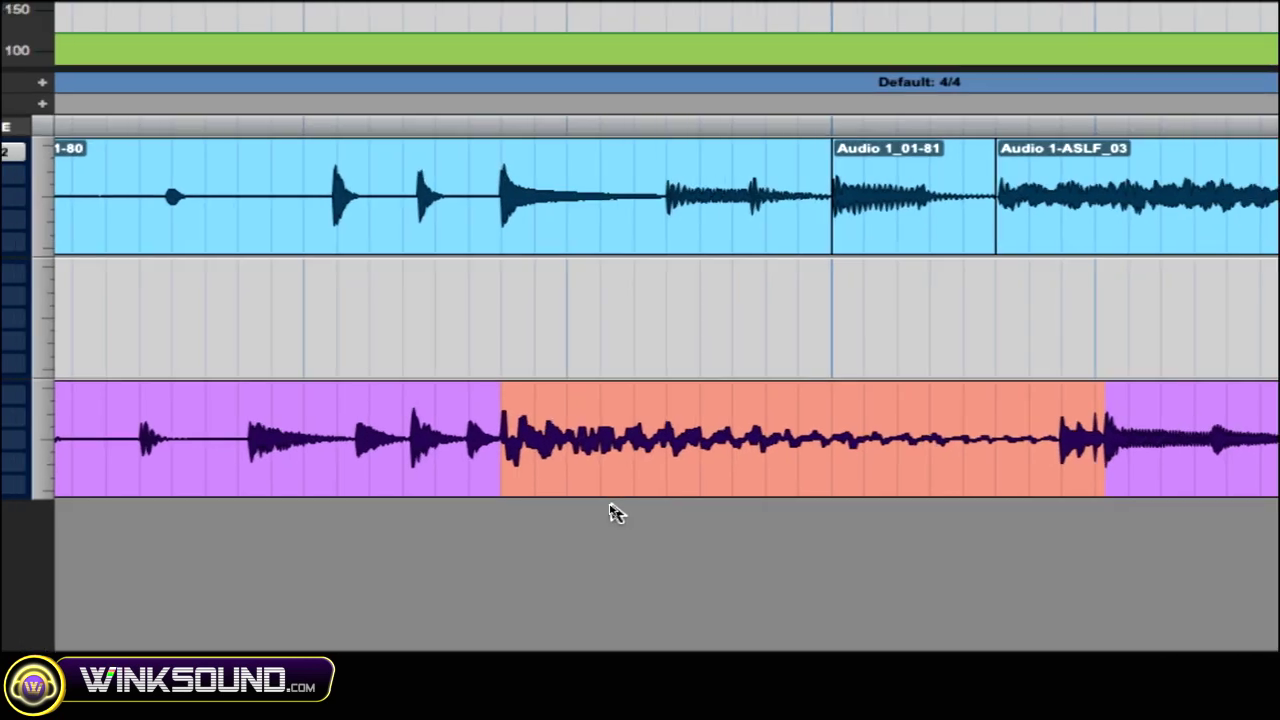
left_click(542, 466)
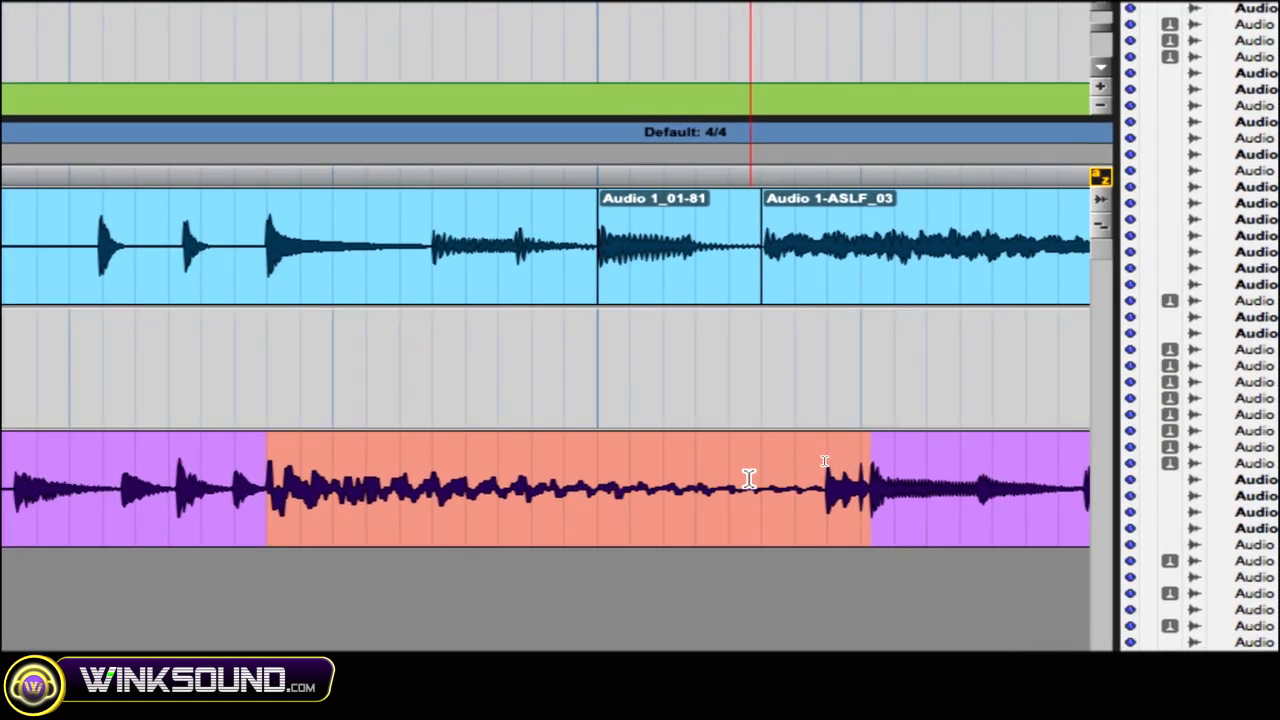
key("super+e")
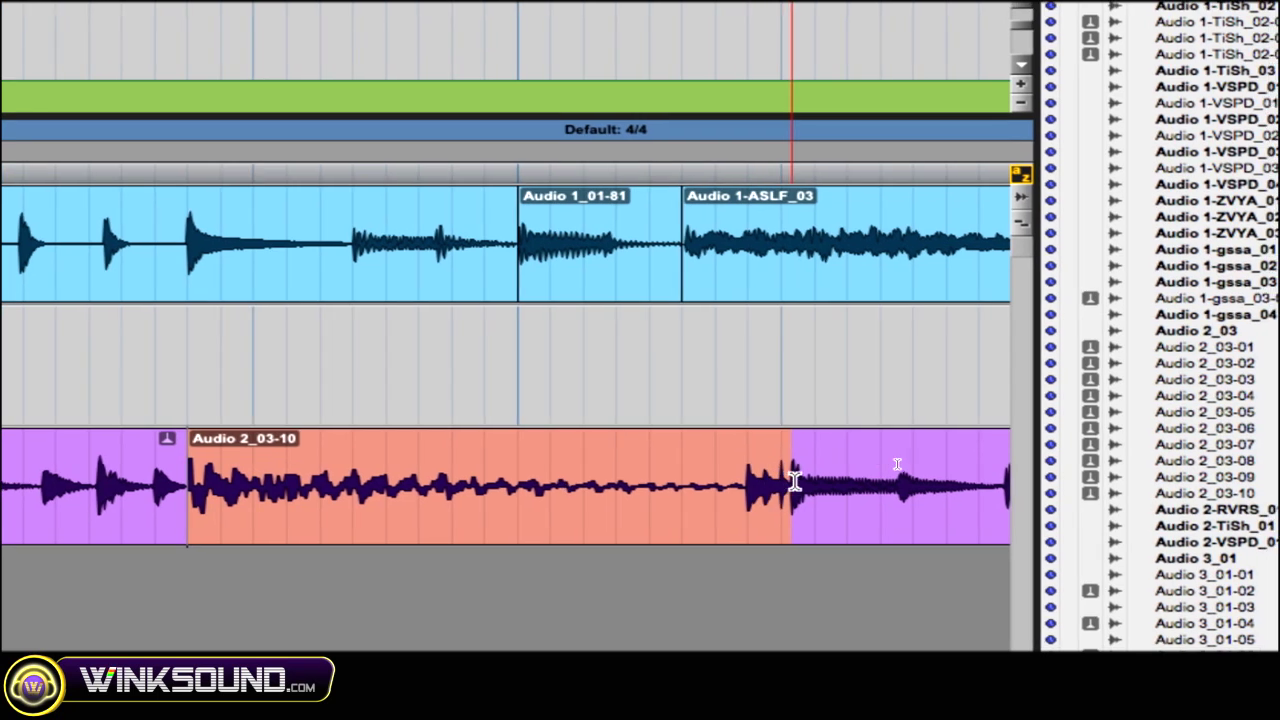
left_click(816, 480)
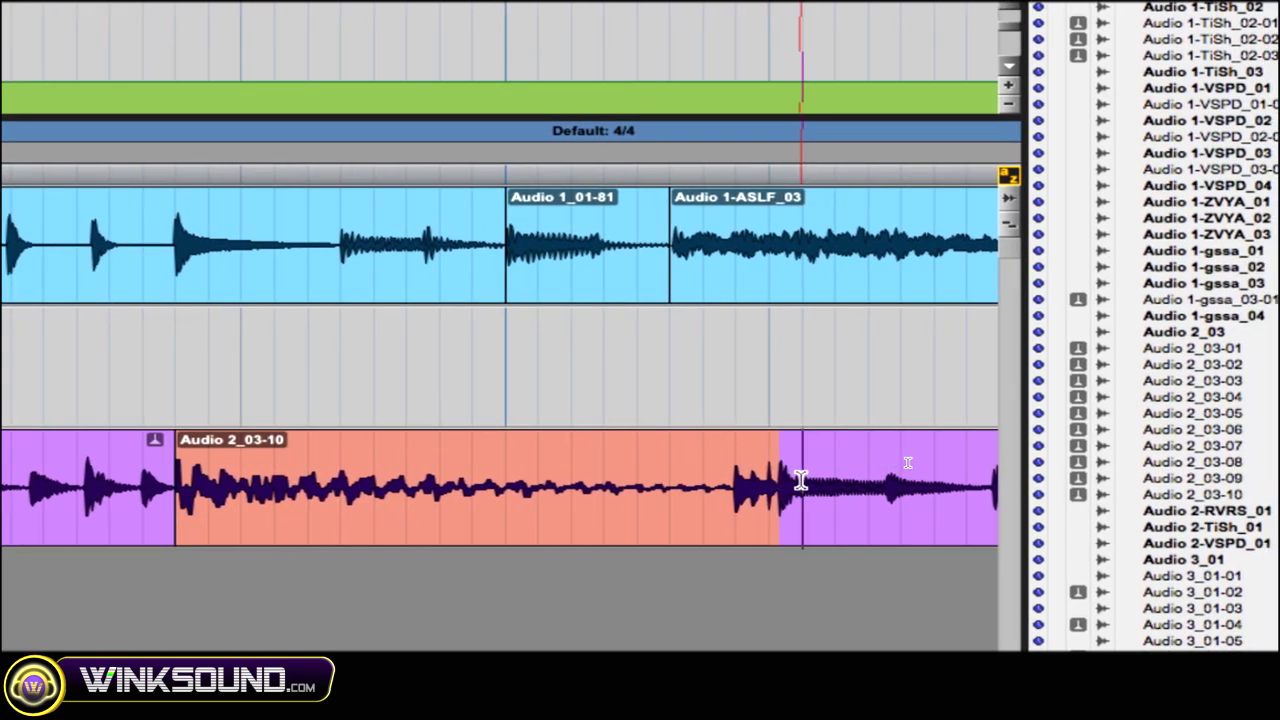
key("super+e")
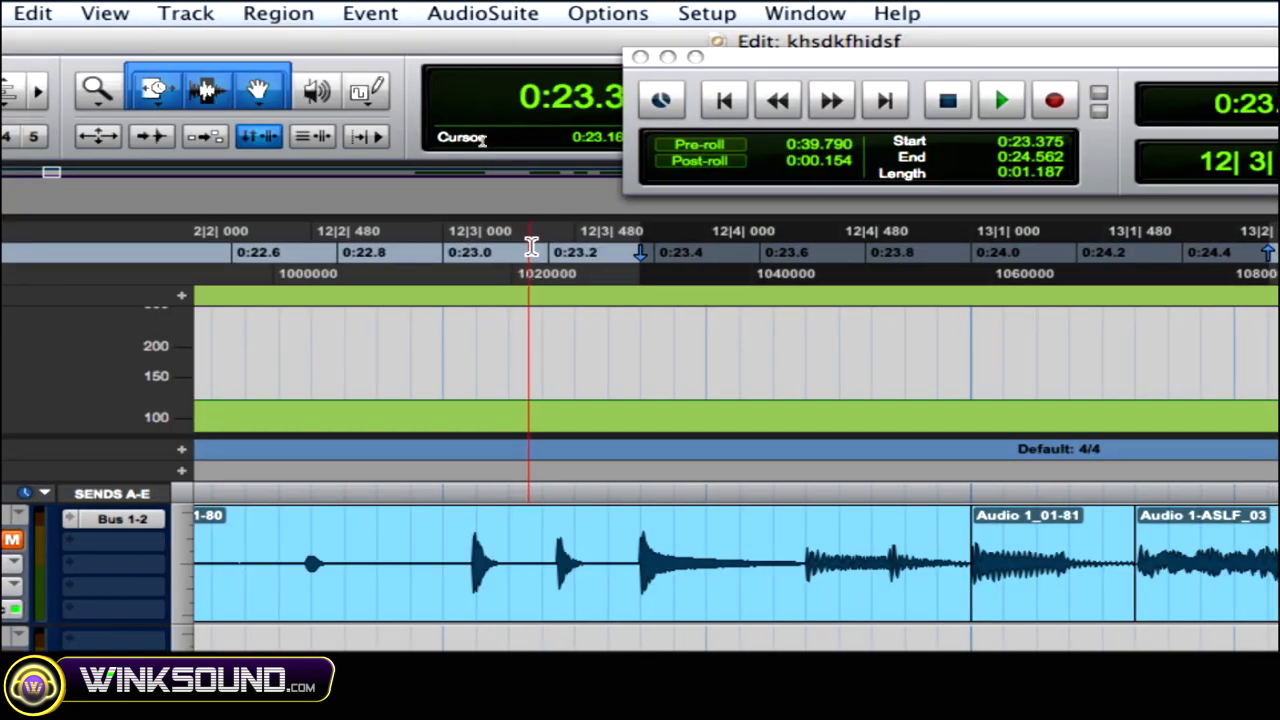
Open the AudioSuite Time Shift processor on the selected Audio 2 region and start previewing it
left_click(508, 31)
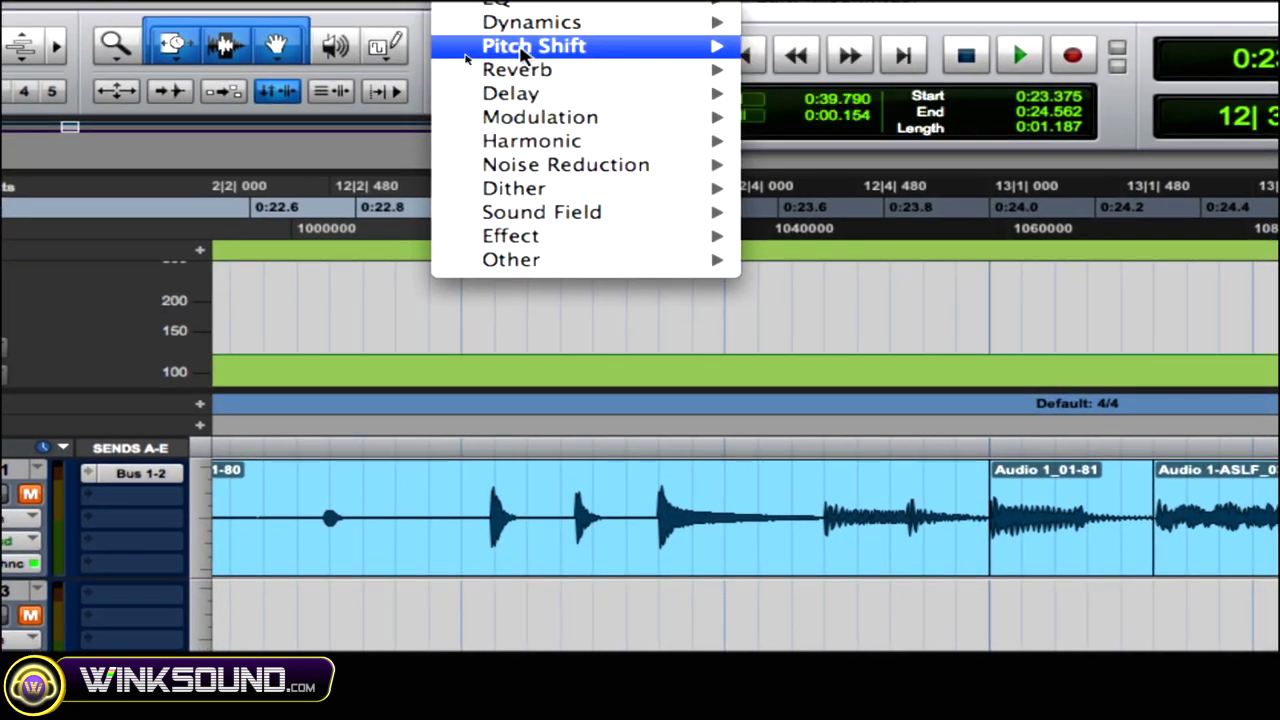
mouse_move(697, 89)
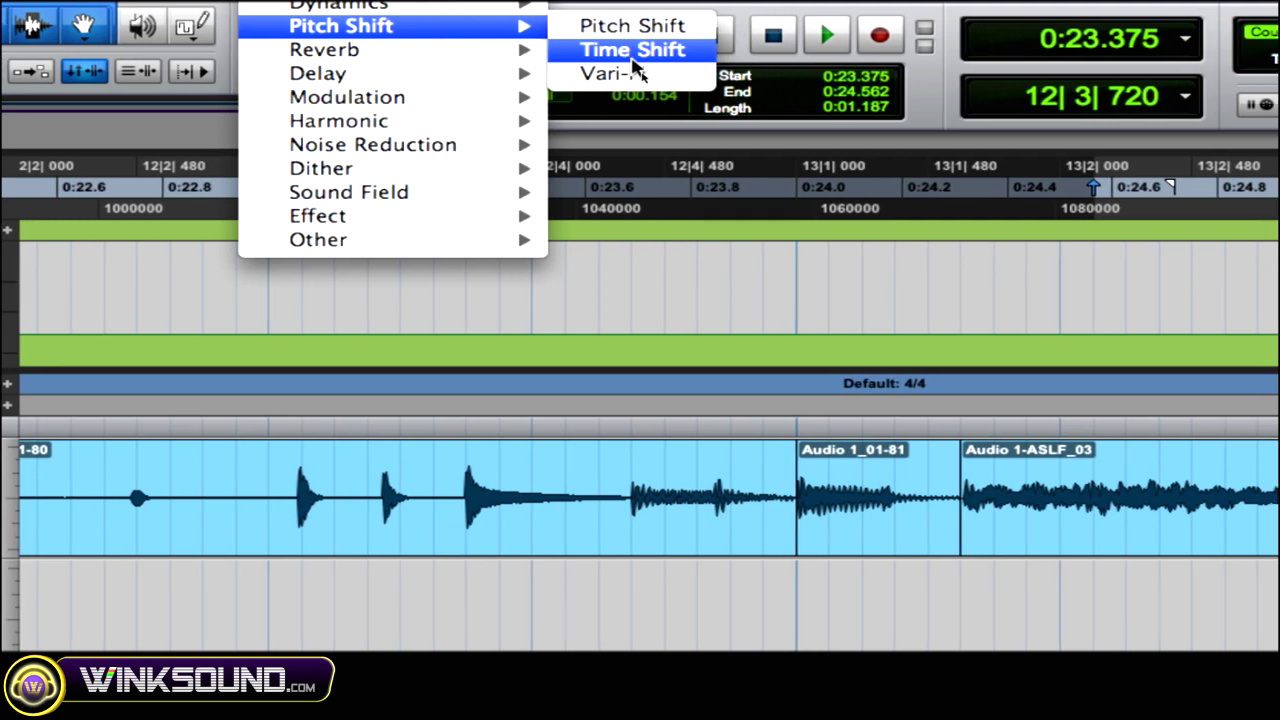
left_click(715, 73)
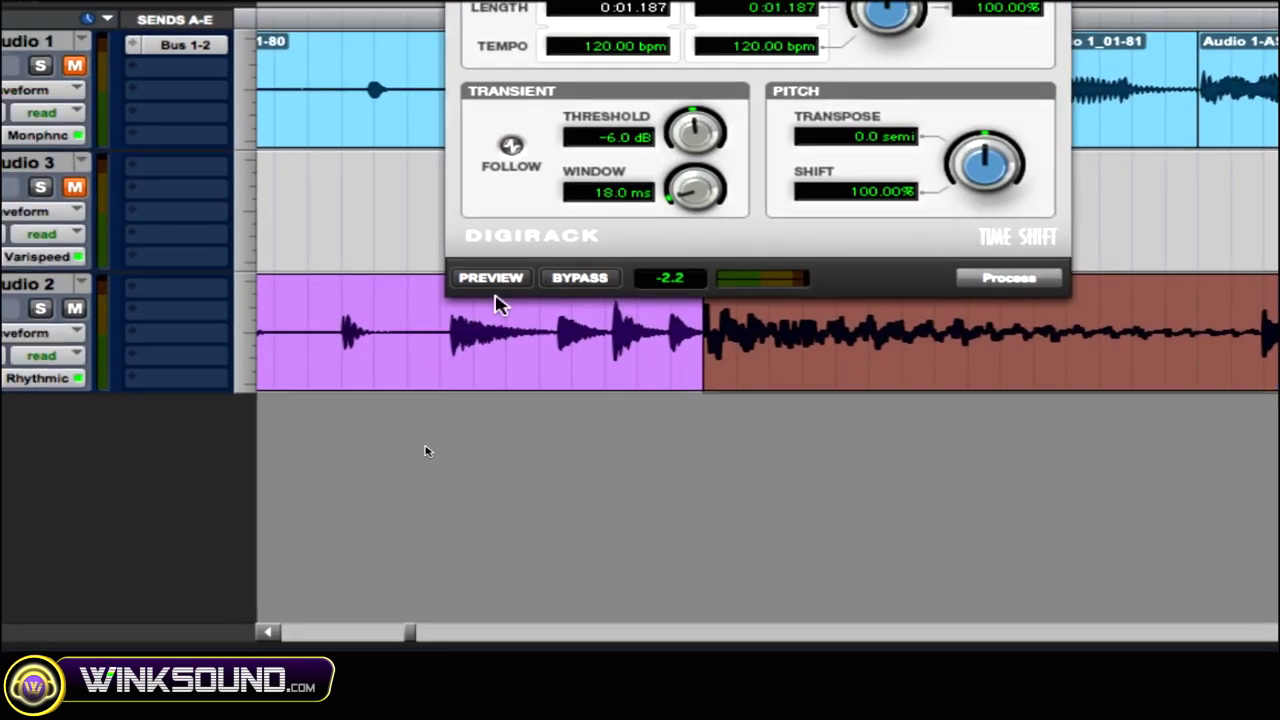
left_click(353, 430)
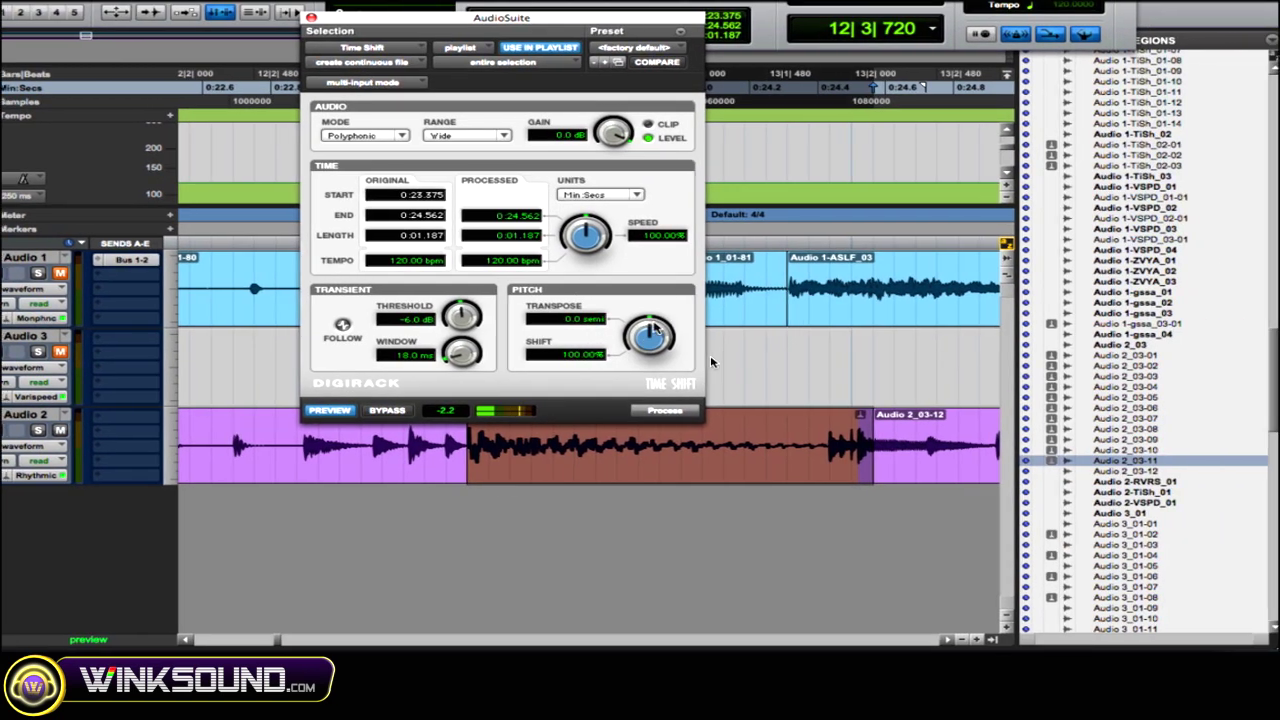
Transpose the selected Audio 2 region by -8.63 semitones in Time Shift and process it
left_click_drag(679, 344, 716, 386)
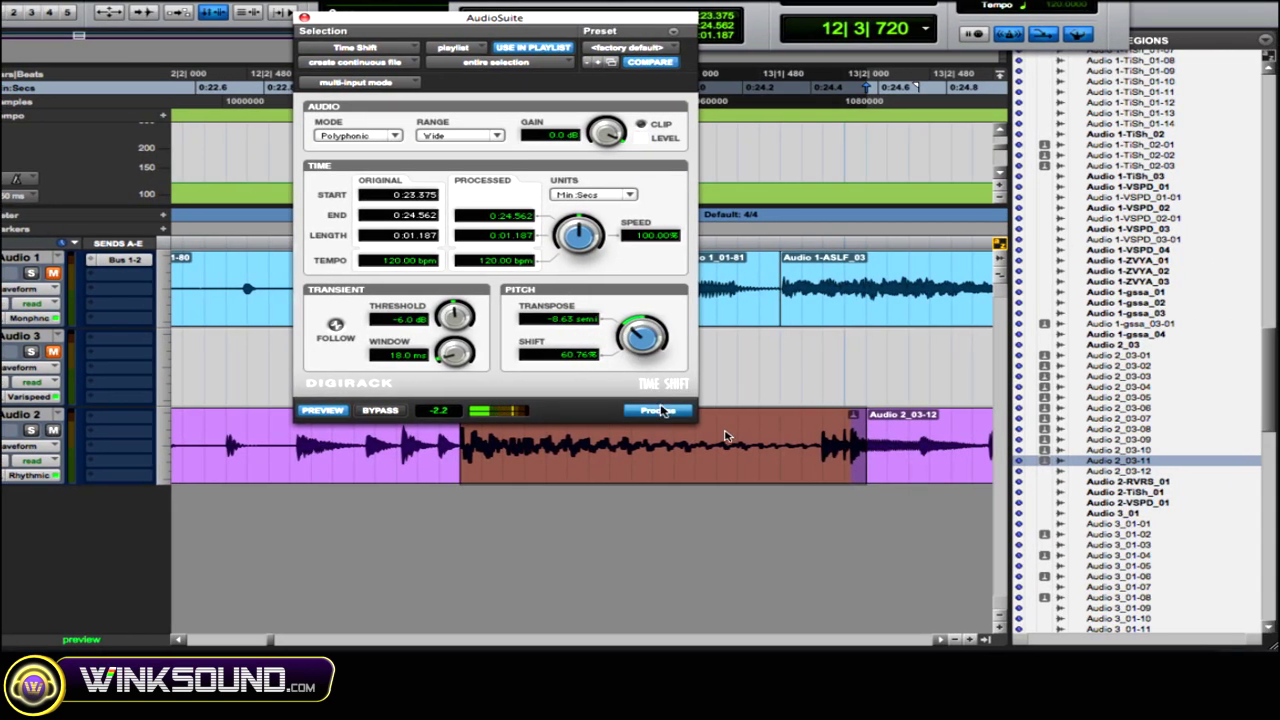
left_click(660, 410)
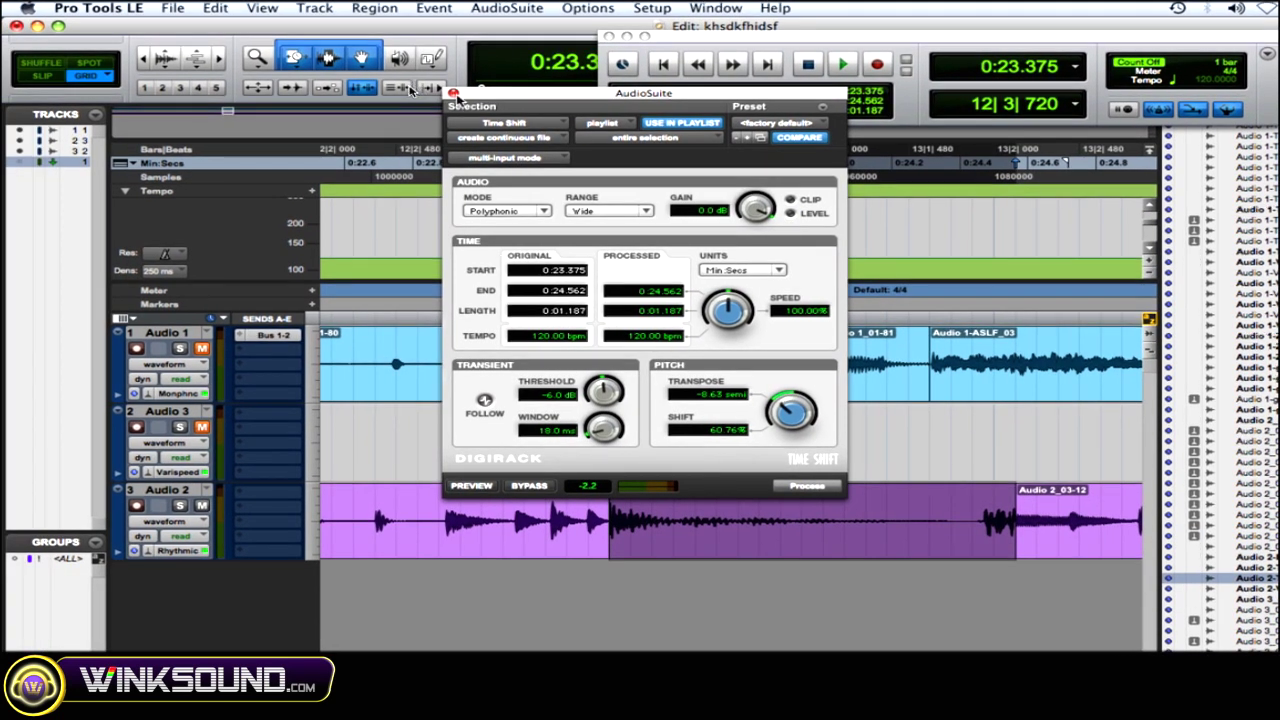
Close the Time Shift window and place the playback start at 0:22.750, ahead of the processed region
left_click(453, 93)
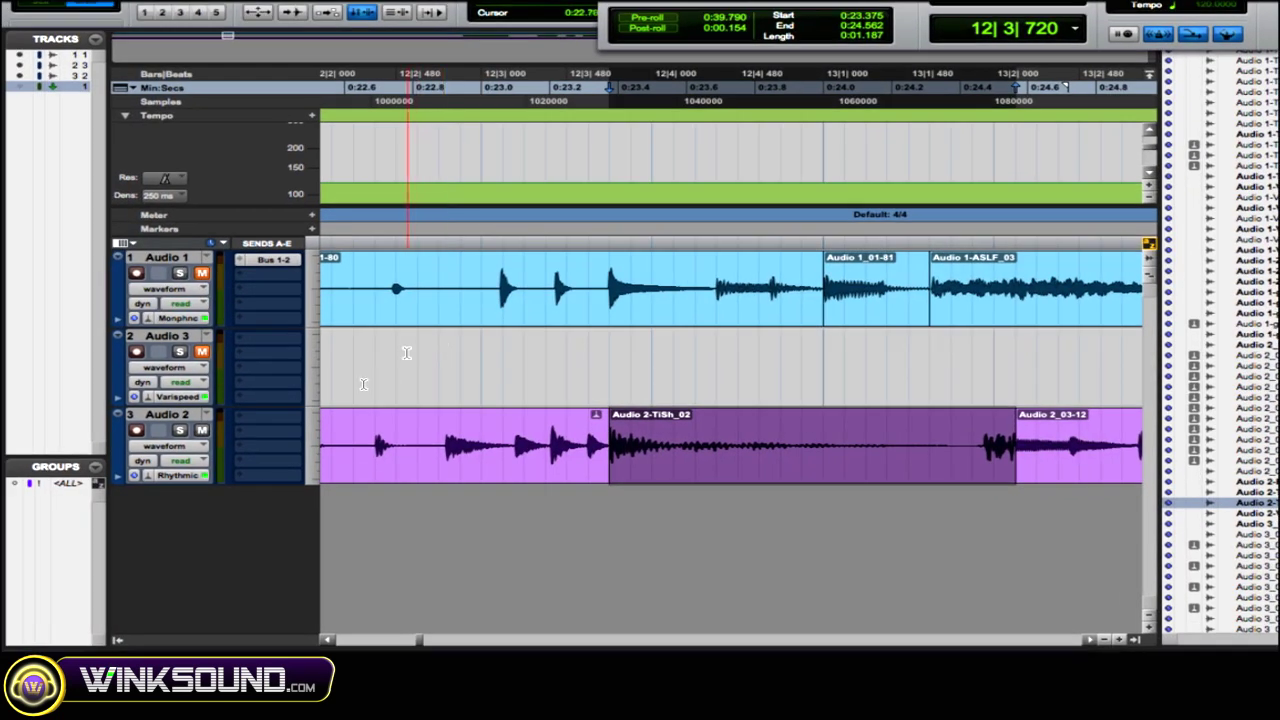
left_click(363, 384)
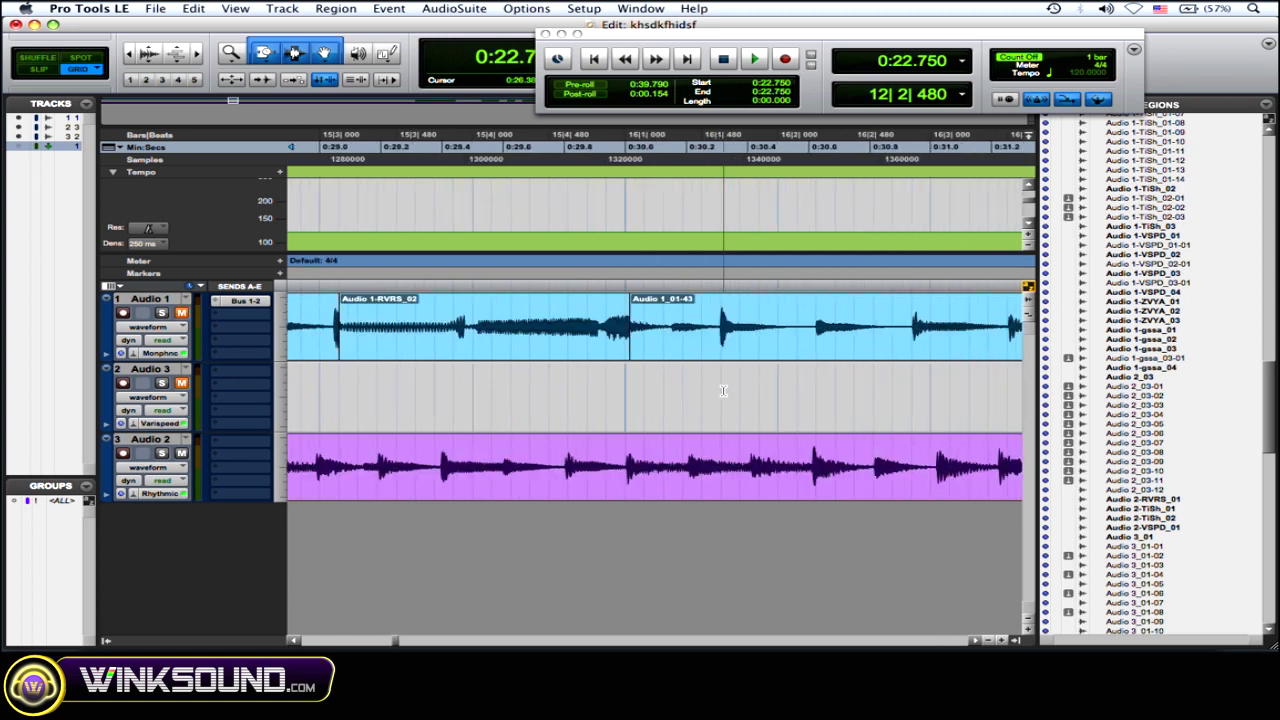
Play the session from 1:30.812, with the warped regions on Audio 1 and Audio 3 in view
key("r")
key("r")
key("r")
key("r")
key("r")
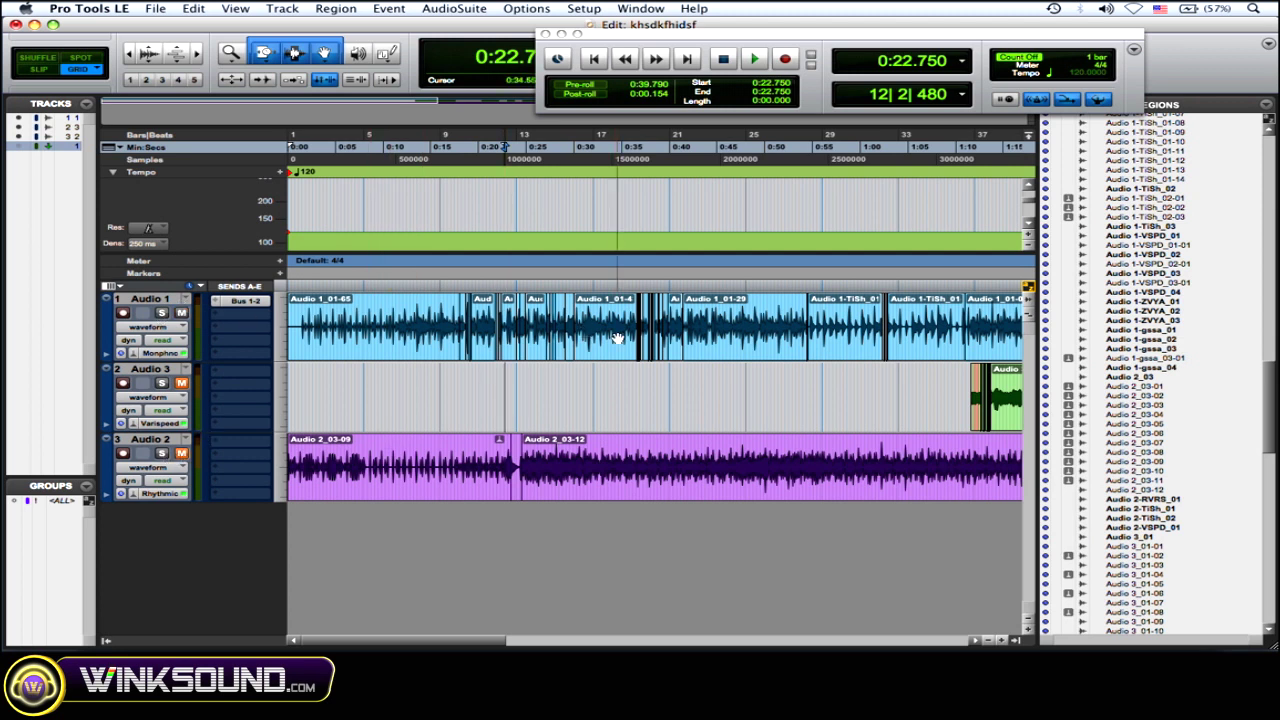
scroll(618, 338, "right", 10)
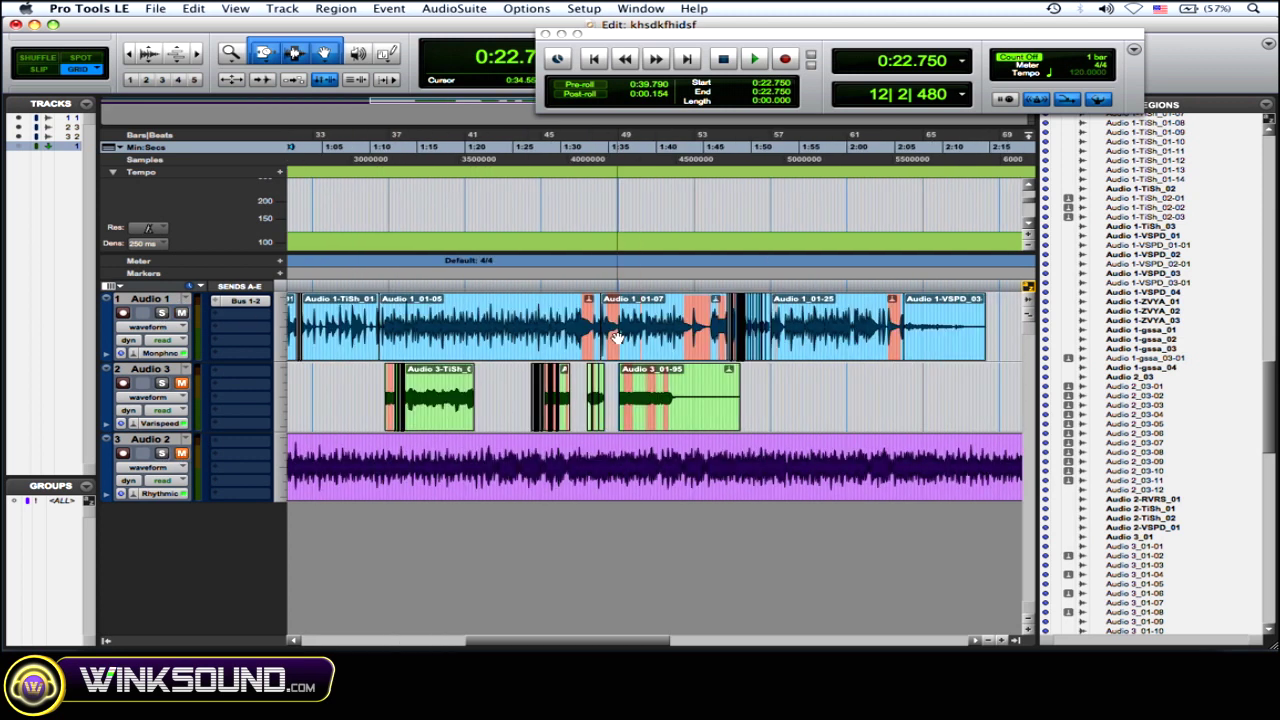
left_click(567, 237)
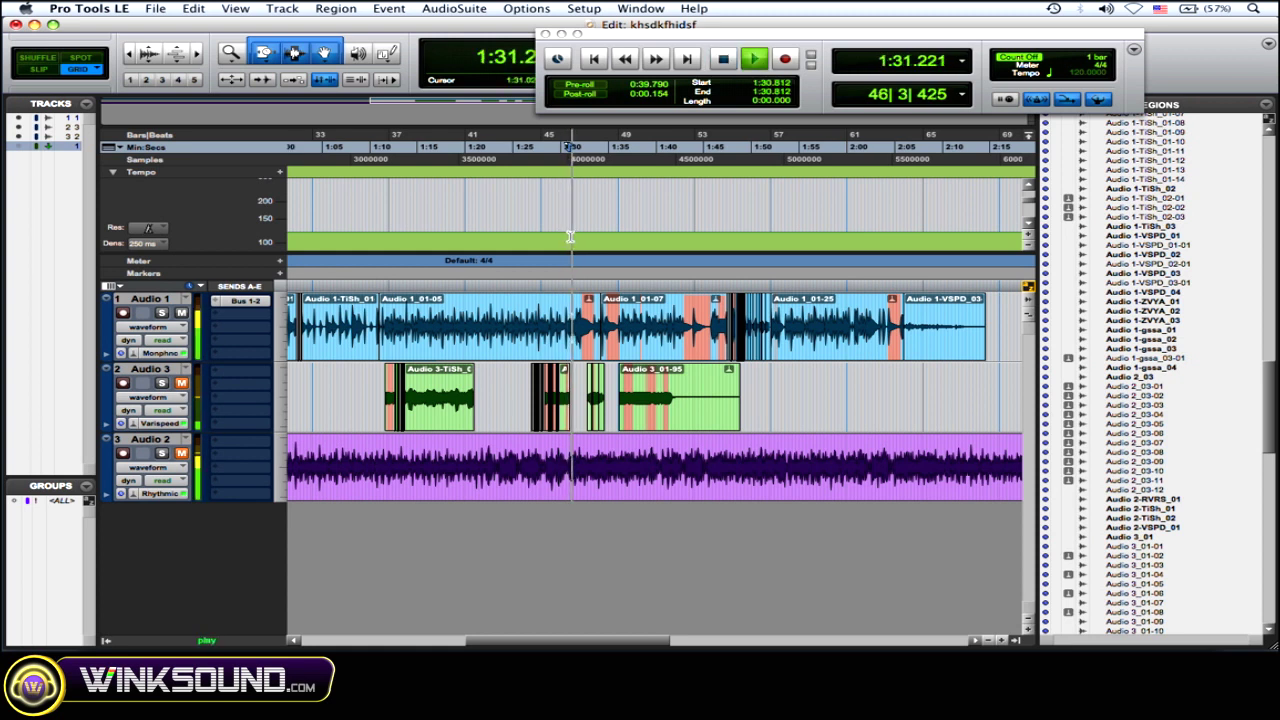